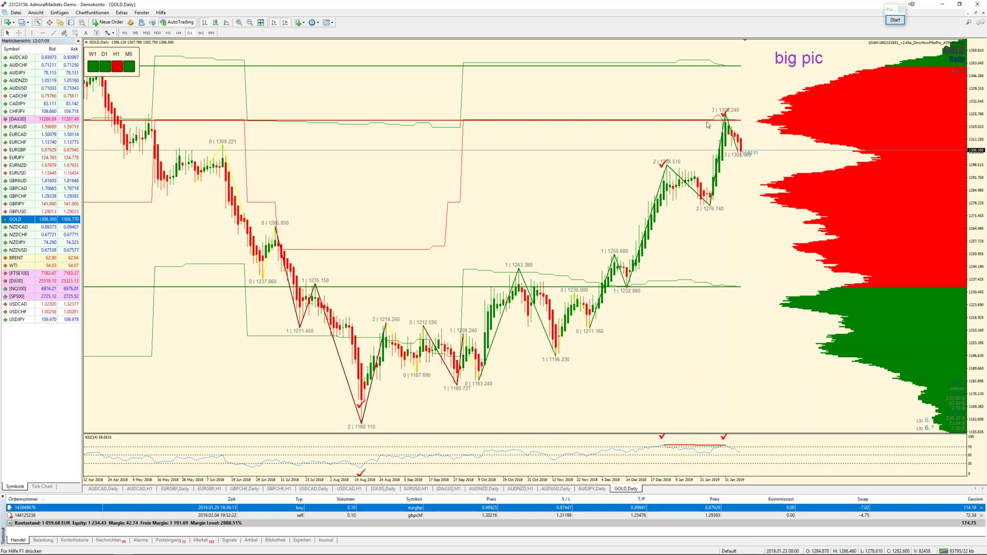
- Compare GOLD's recent price action between the daily and one-hour timeframes
{"action": "mouse_move", "coordinate": [708, 124]}
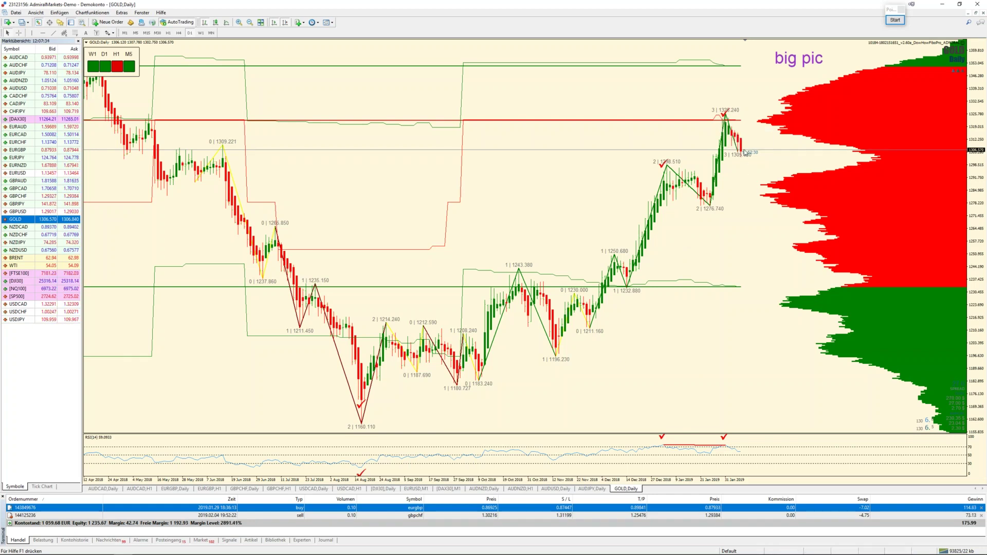
{"action": "mouse_move", "coordinate": [743, 144]}
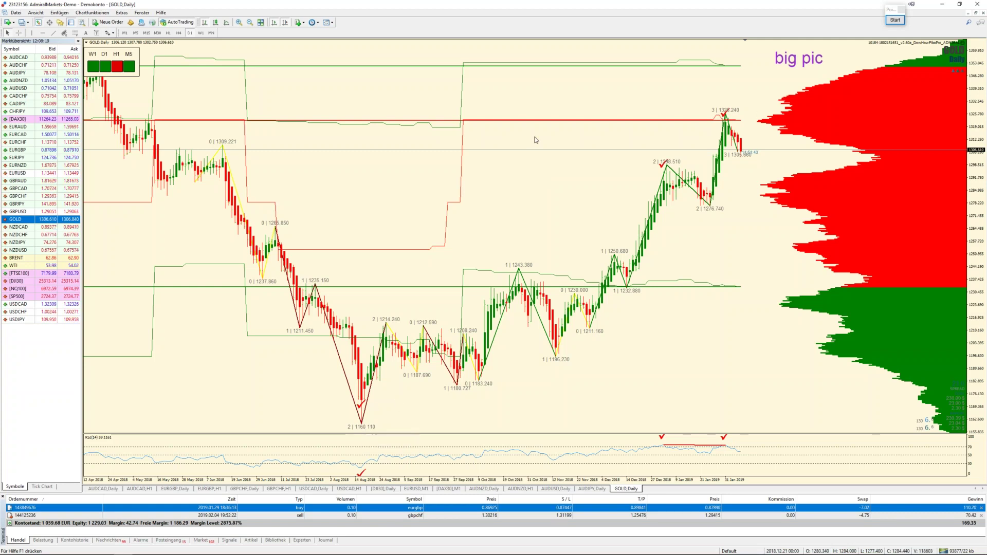
{"action": "left_click", "coordinate": [168, 32]}
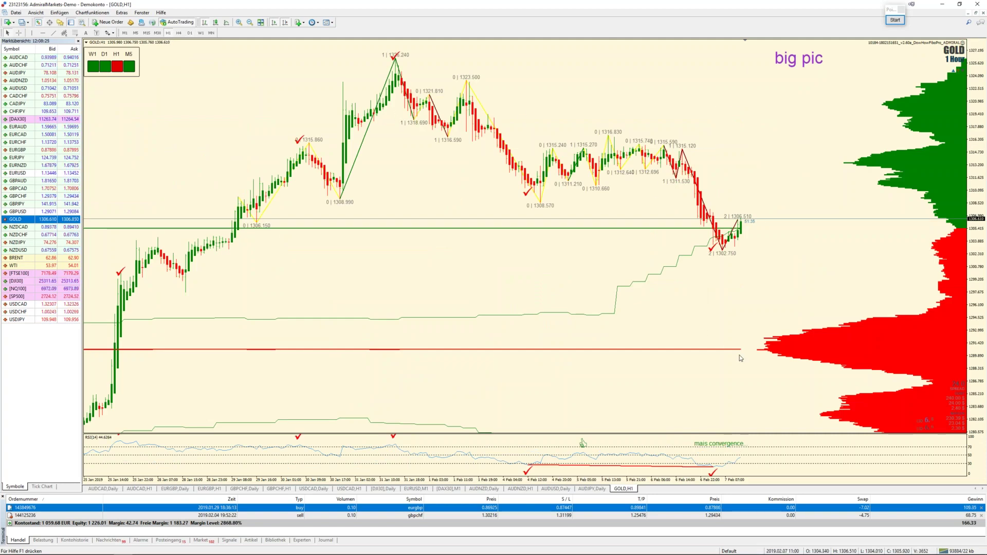
{"action": "mouse_move", "coordinate": [741, 353]}
{"action": "left_click", "coordinate": [190, 33]}
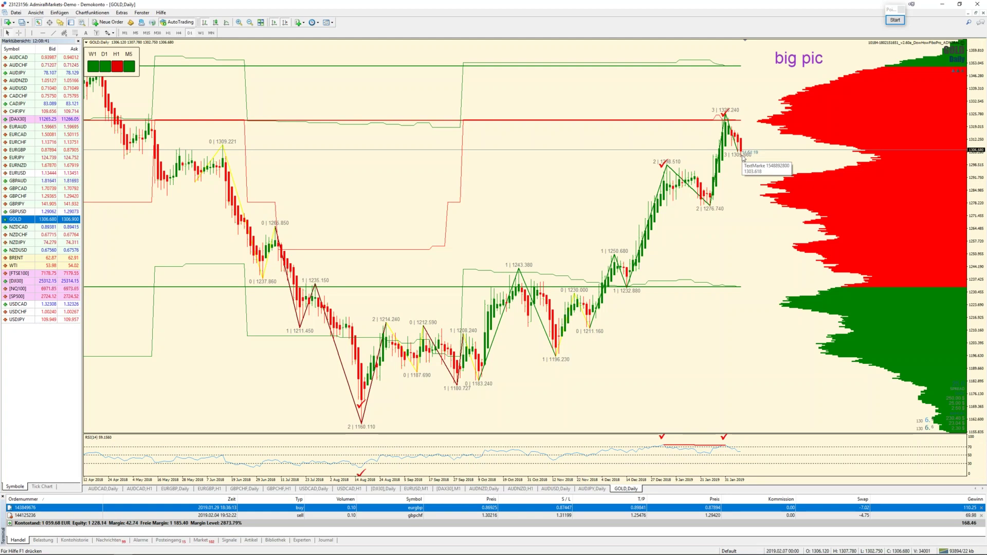
- Switch the GOLD chart to the one-hour timeframe and inspect the latest candles with the crosshair
{"action": "left_click", "coordinate": [168, 33]}
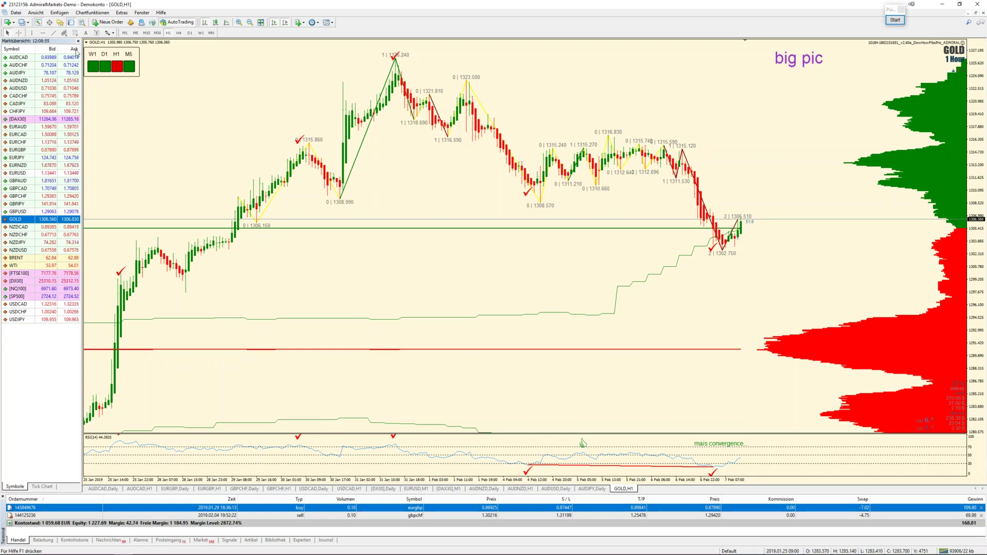
{"action": "left_click", "coordinate": [18, 33]}
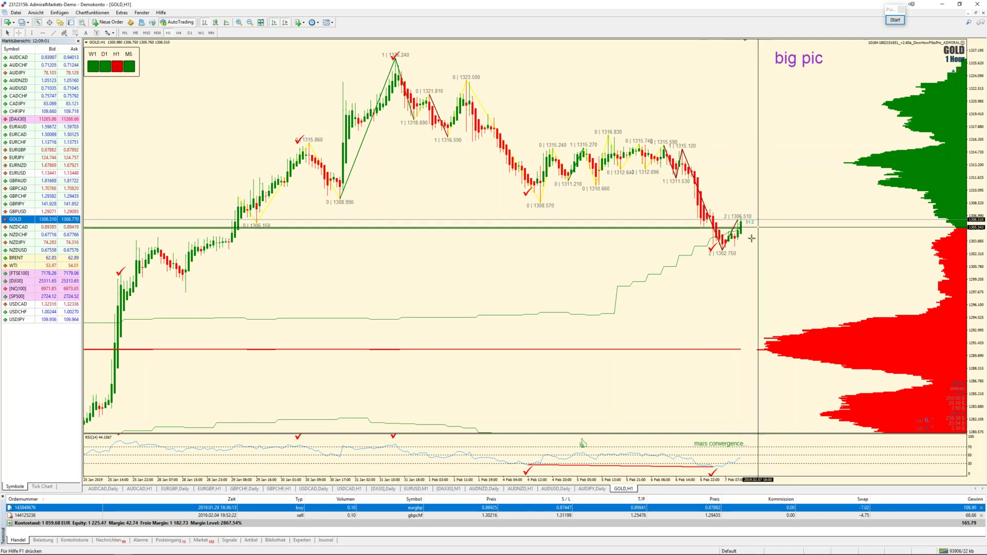
{"action": "mouse_move", "coordinate": [737, 230]}
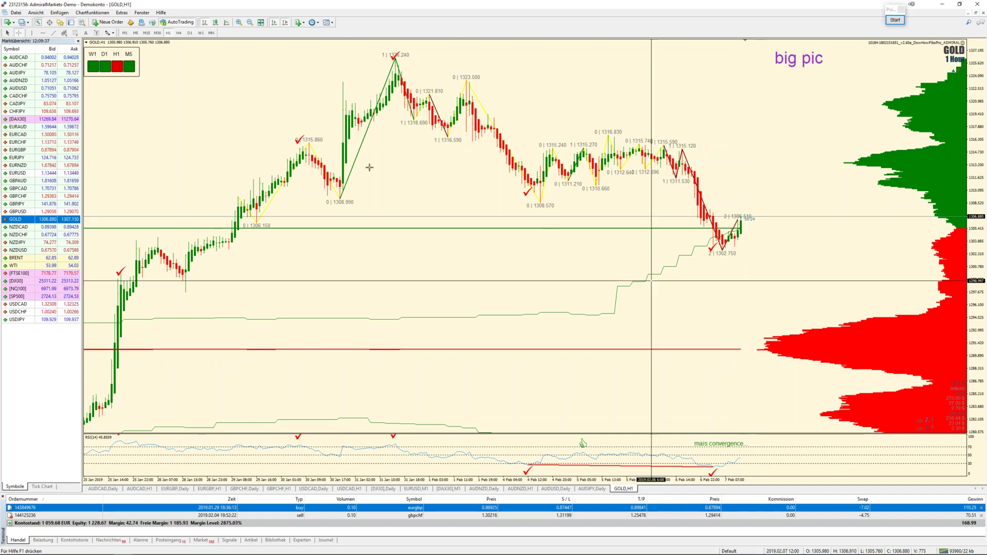
- Draw a Fibonacci retracement over GOLD's latest hourly downswing, from about 1315.12 down to about 1302.65
{"action": "left_click", "coordinate": [77, 34]}
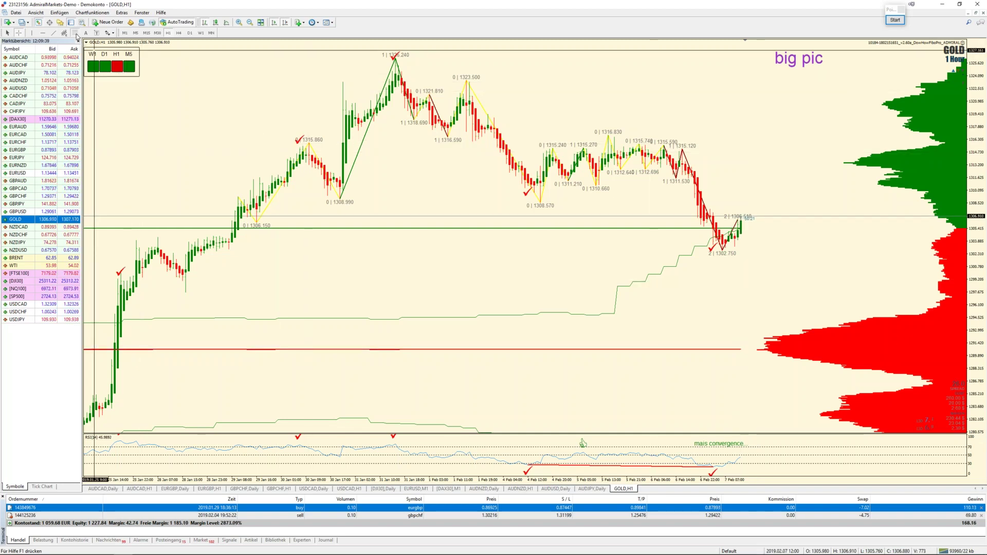
{"action": "left_click_drag", "start_coordinate": [683, 149], "coordinate": [698, 254]}
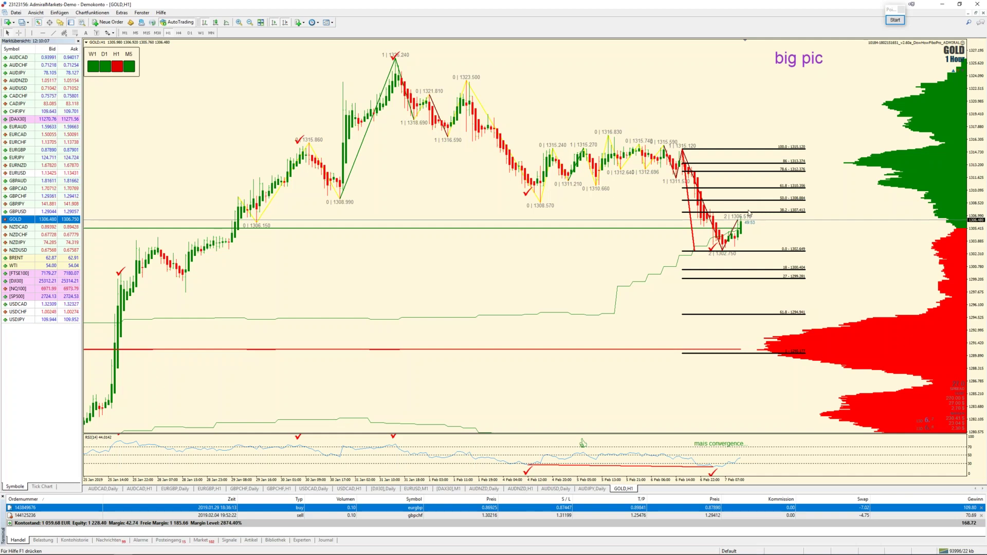
{"action": "mouse_move", "coordinate": [740, 353]}
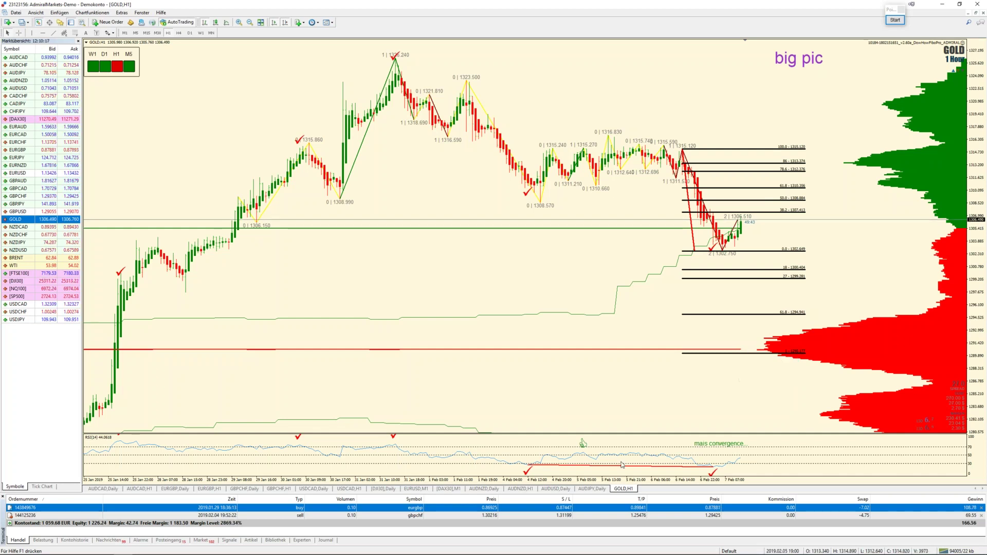
- Bring up the DJI30 daily chart and examine the latest upswing at a closer scale
{"action": "left_click", "coordinate": [383, 489]}
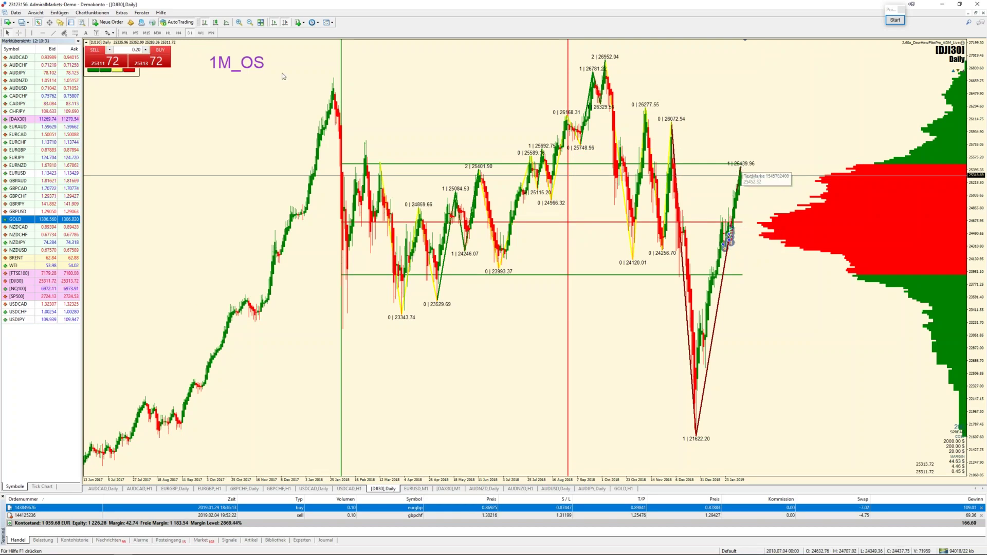
{"action": "key", "text": "plus"}
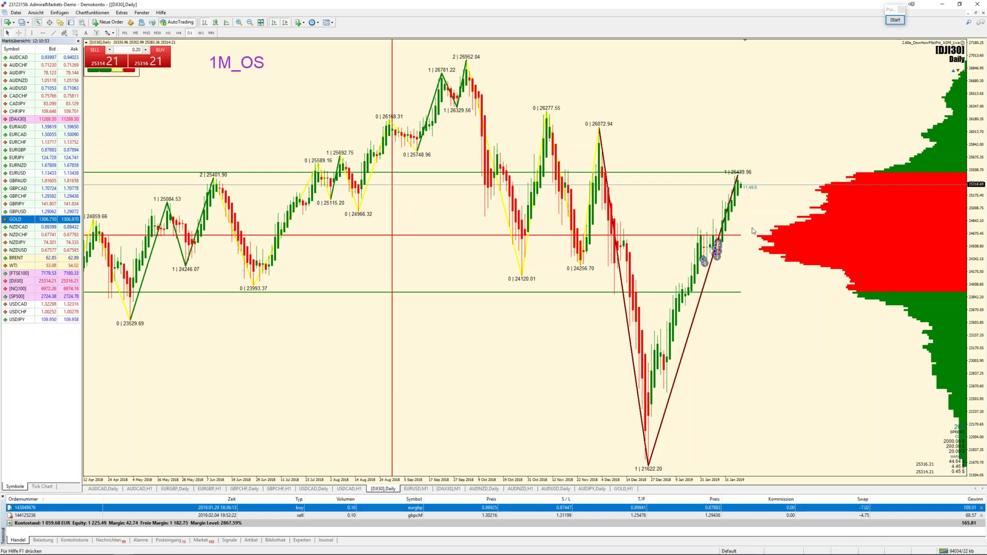
{"action": "mouse_move", "coordinate": [743, 239]}
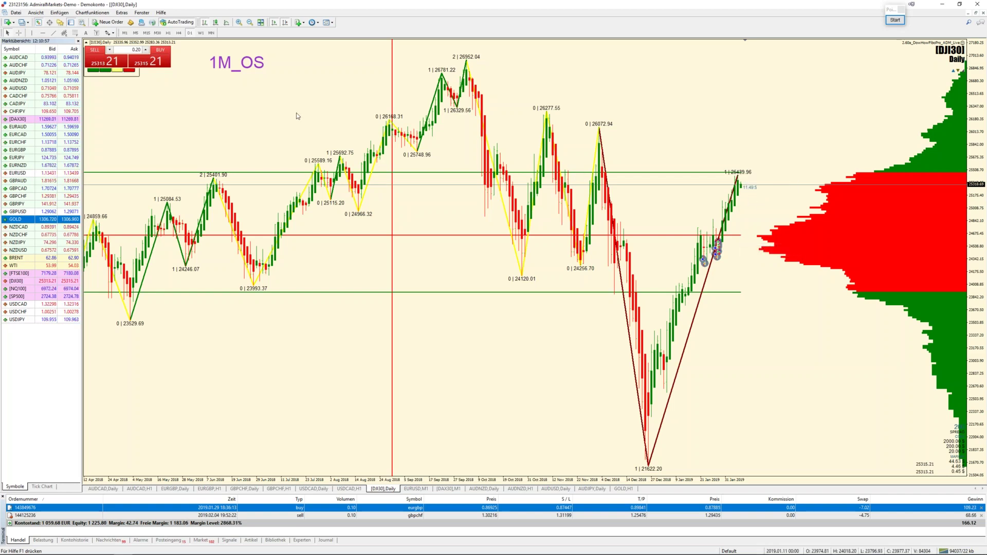
- Review DJI30 on the one-hour timeframe with several months of price history and its volume profile in view
{"action": "left_click", "coordinate": [168, 33]}
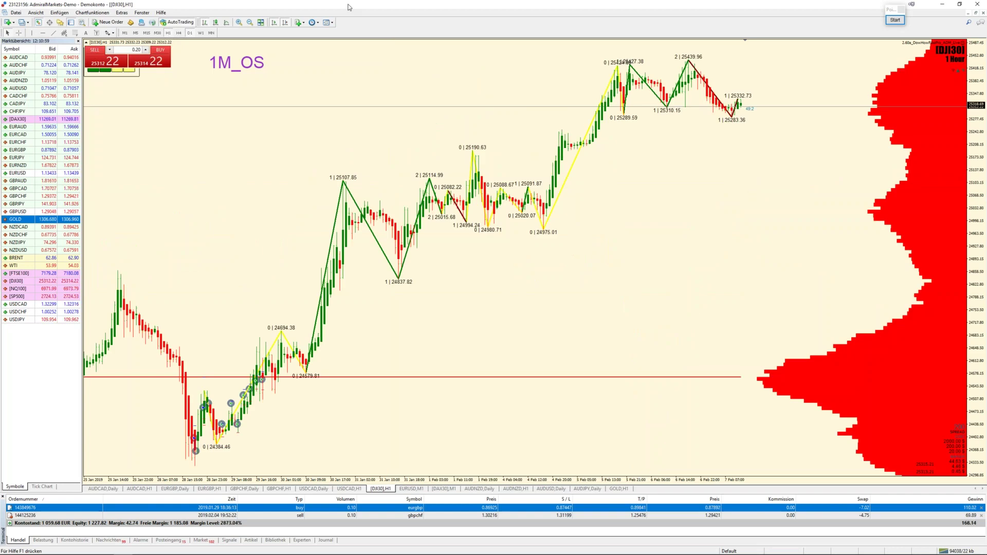
{"action": "left_click", "coordinate": [249, 23]}
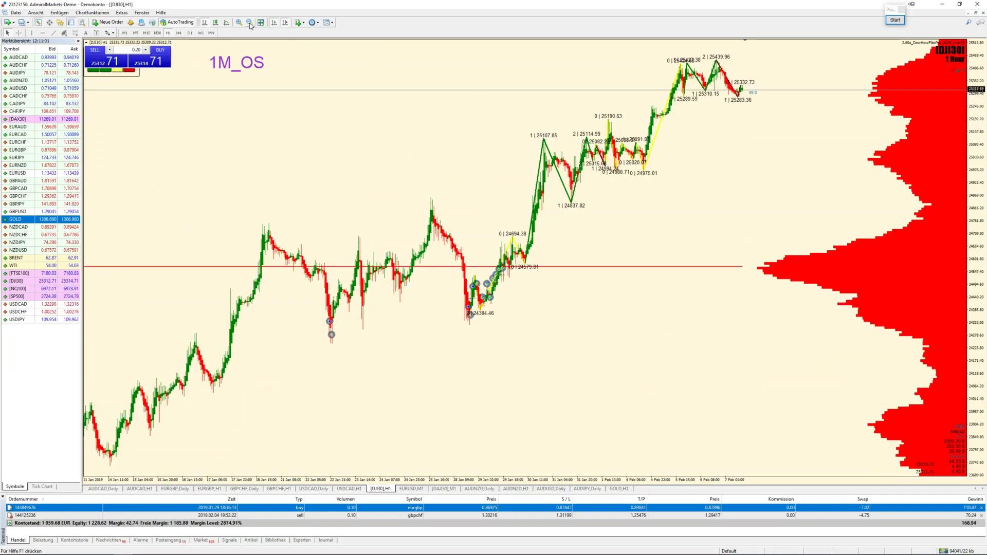
{"action": "left_click", "coordinate": [250, 22]}
{"action": "left_click", "coordinate": [249, 23]}
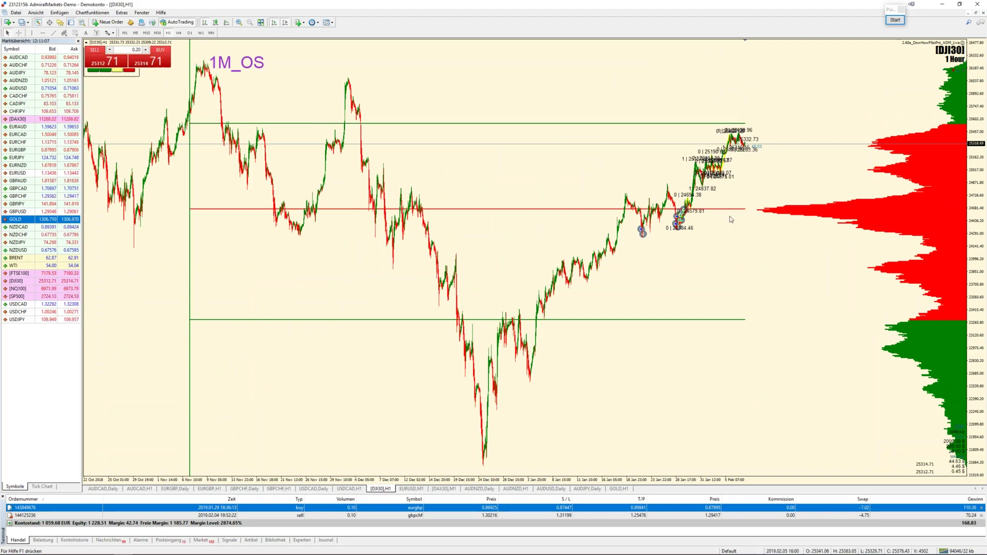
{"action": "mouse_move", "coordinate": [737, 213]}
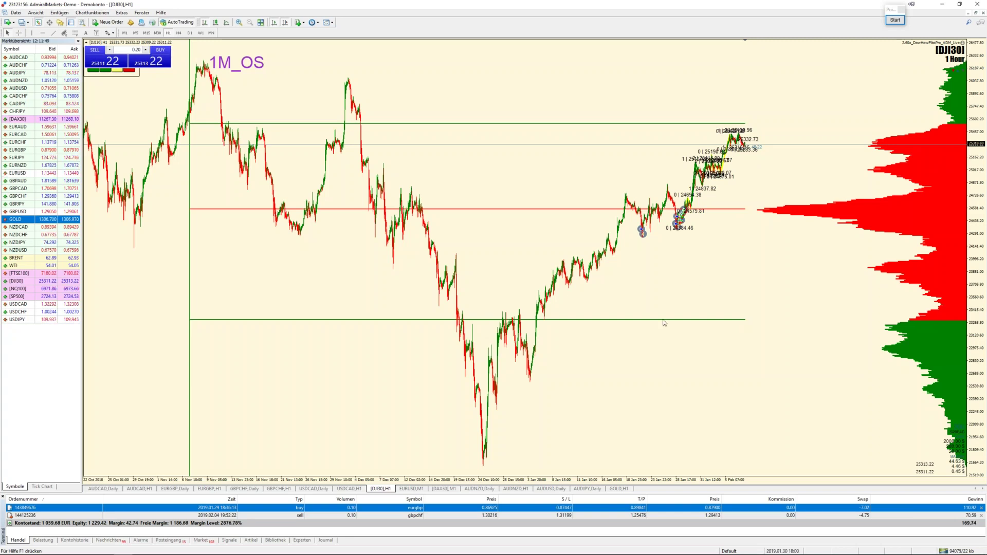
- Bring up the EURUSD chart on the daily timeframe and examine its long-term history and recent swings
{"action": "left_click", "coordinate": [412, 489]}
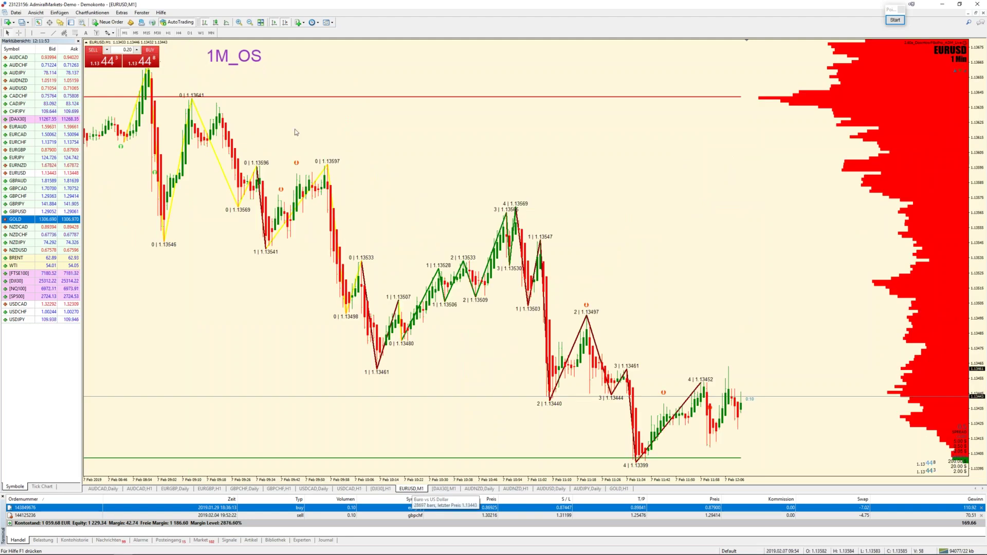
{"action": "left_click", "coordinate": [191, 34]}
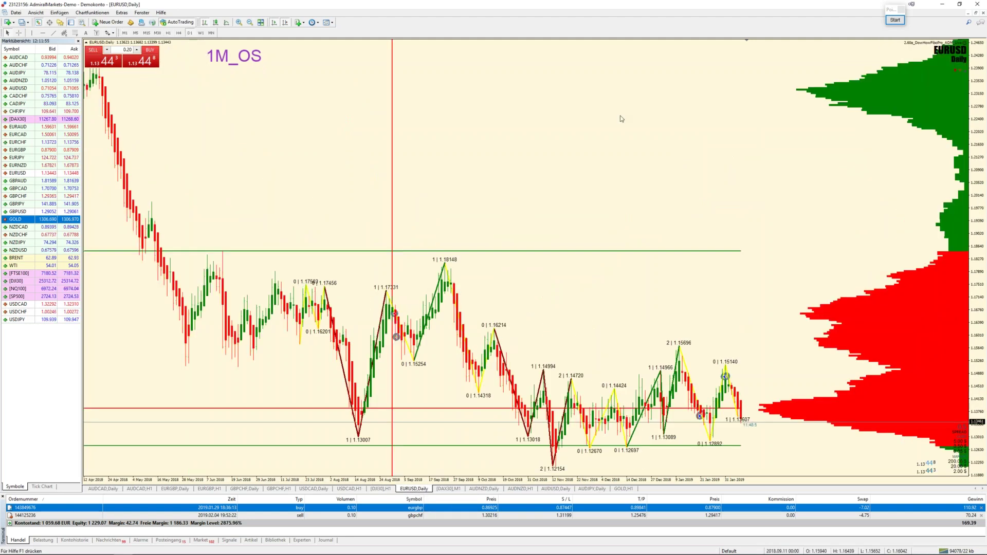
{"action": "left_click", "coordinate": [250, 22]}
{"action": "left_click", "coordinate": [249, 23]}
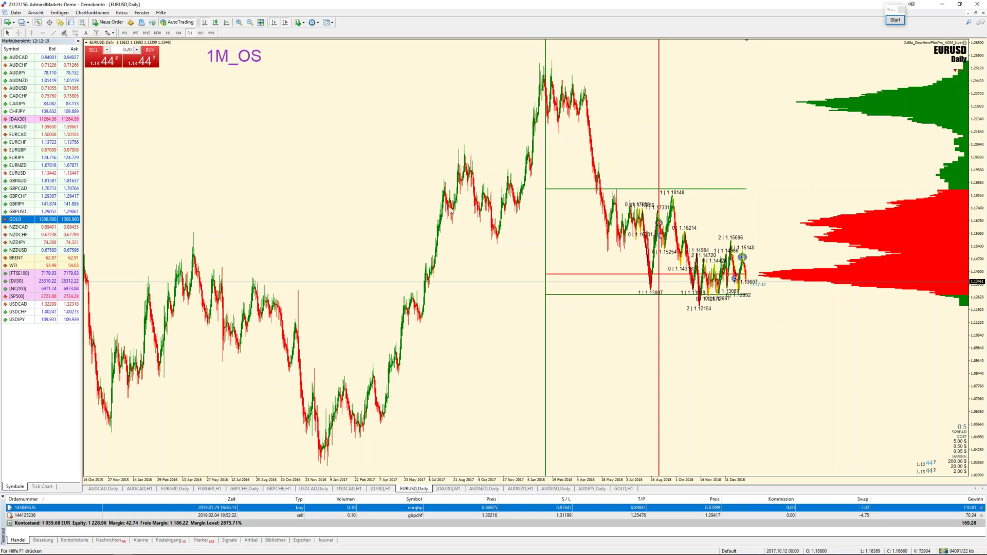
{"action": "left_click", "coordinate": [238, 22]}
{"action": "left_click", "coordinate": [239, 23]}
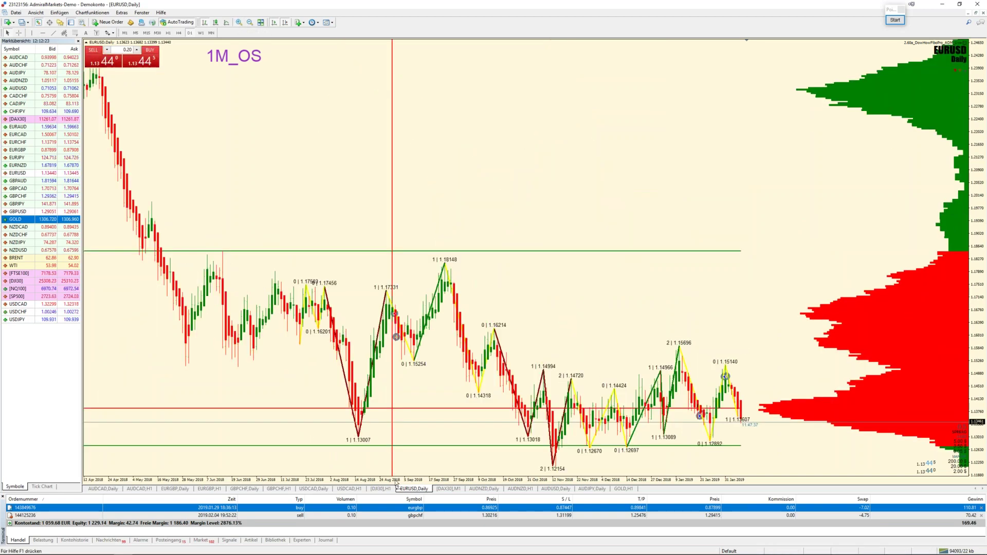
- Examine EURUSD on the one-hour timeframe, comparing the latest decline with the price history since December
{"action": "left_click", "coordinate": [168, 33]}
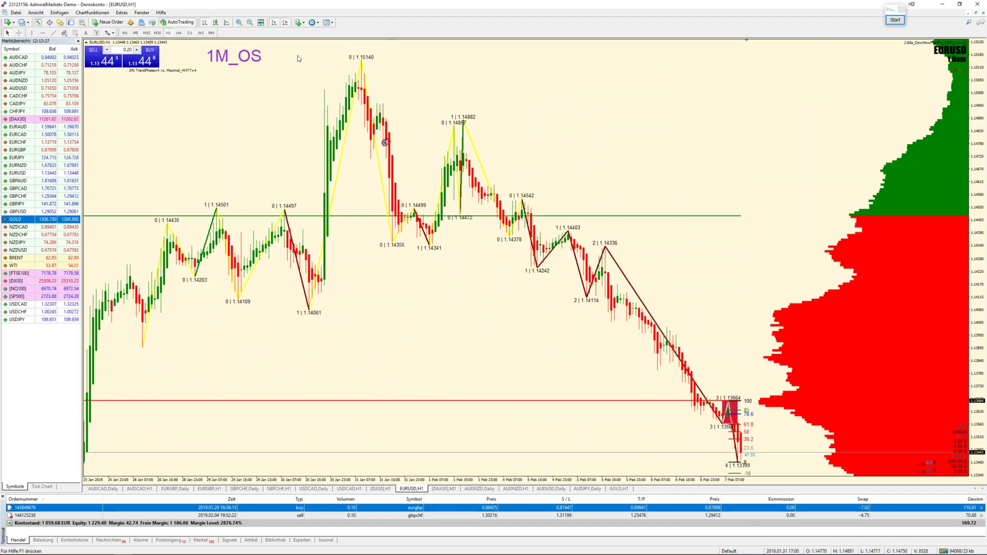
{"action": "left_click", "coordinate": [250, 22]}
{"action": "left_click", "coordinate": [249, 22]}
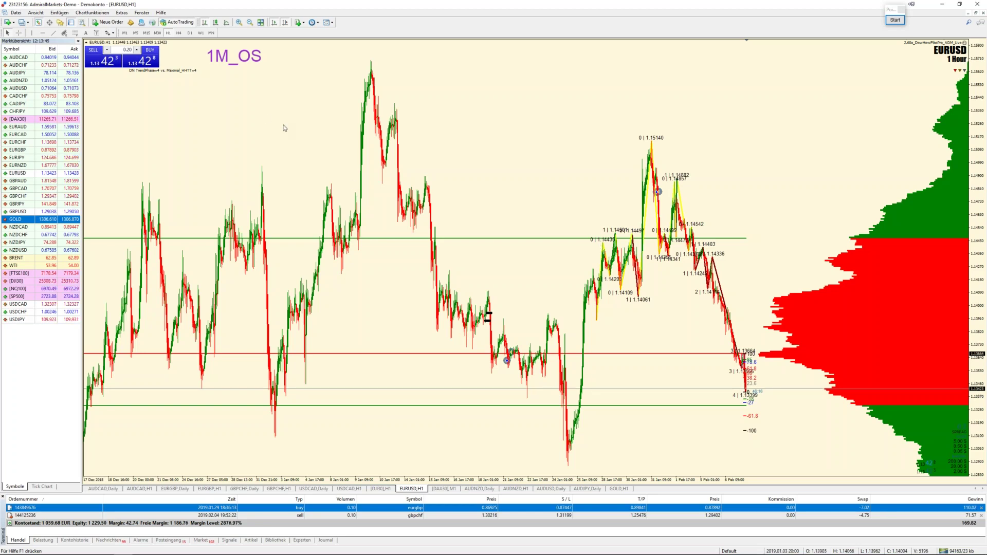
{"action": "left_click", "coordinate": [239, 24]}
{"action": "left_click", "coordinate": [239, 23]}
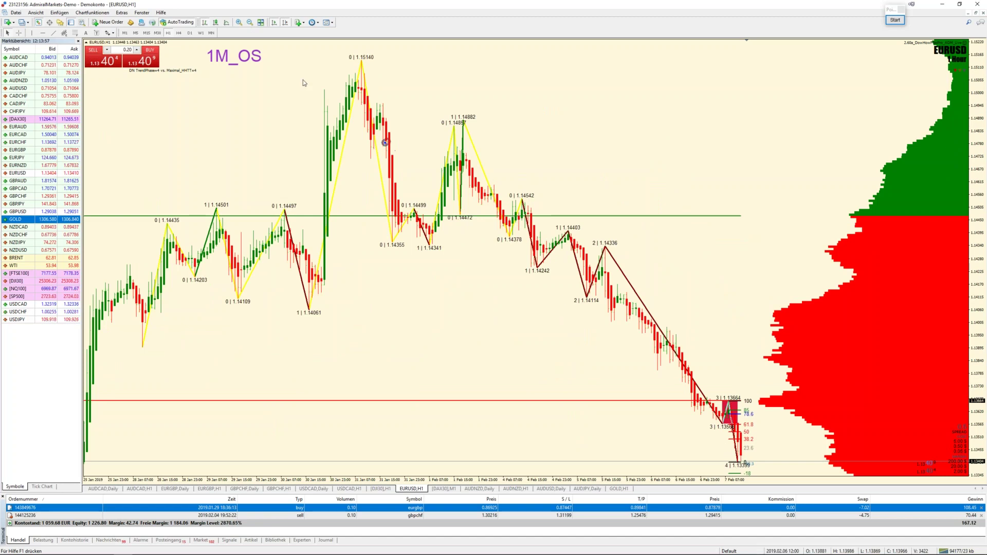
{"action": "left_click", "coordinate": [250, 23]}
{"action": "left_click", "coordinate": [250, 23]}
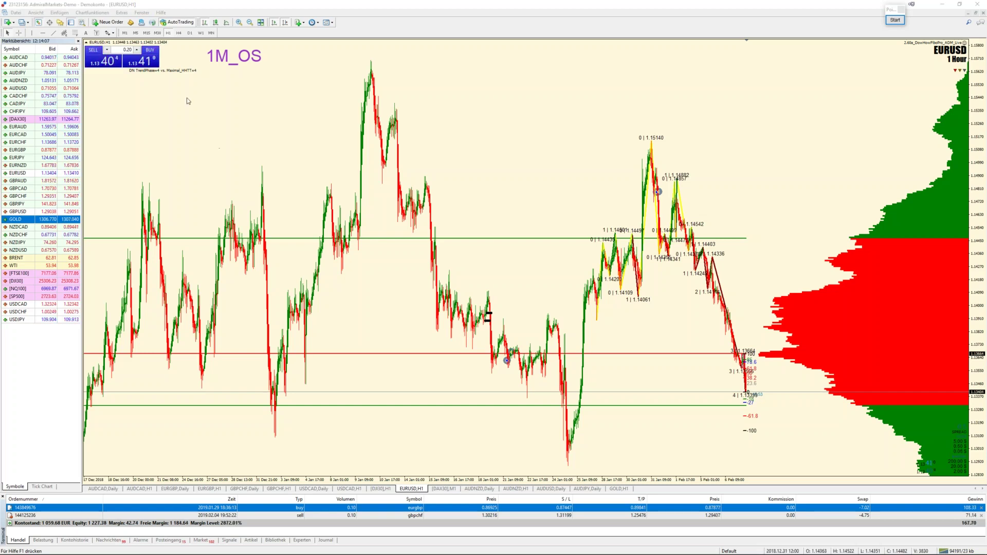
- Switch EURUSD to the 15-minute timeframe and examine the current downtrend against the late-January low
{"action": "left_click", "coordinate": [146, 33]}
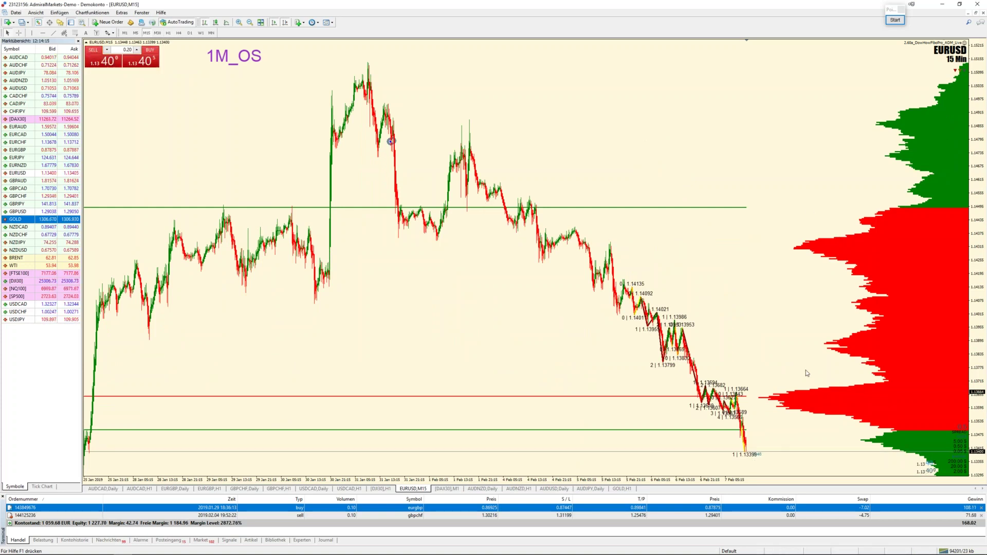
{"action": "left_click", "coordinate": [239, 24]}
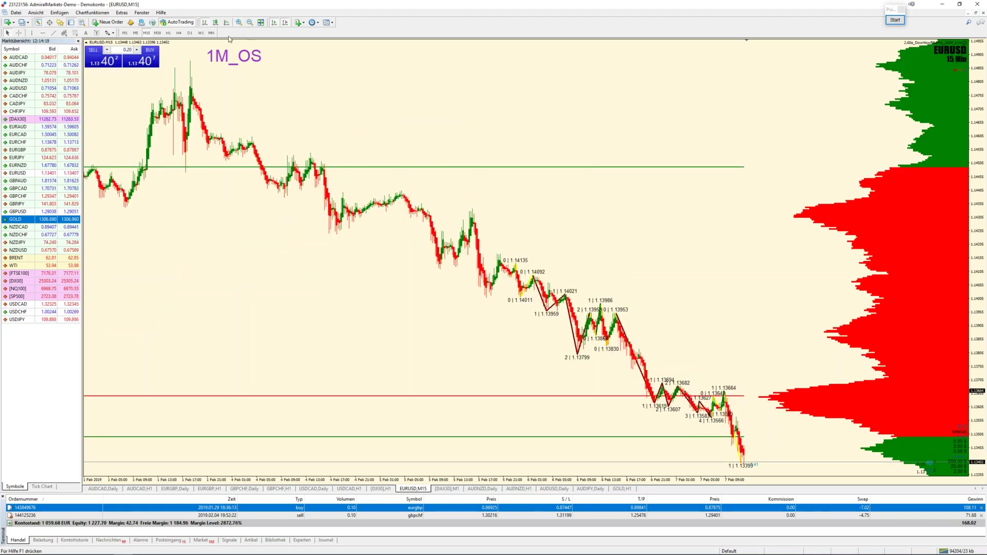
{"action": "key", "text": "plus"}
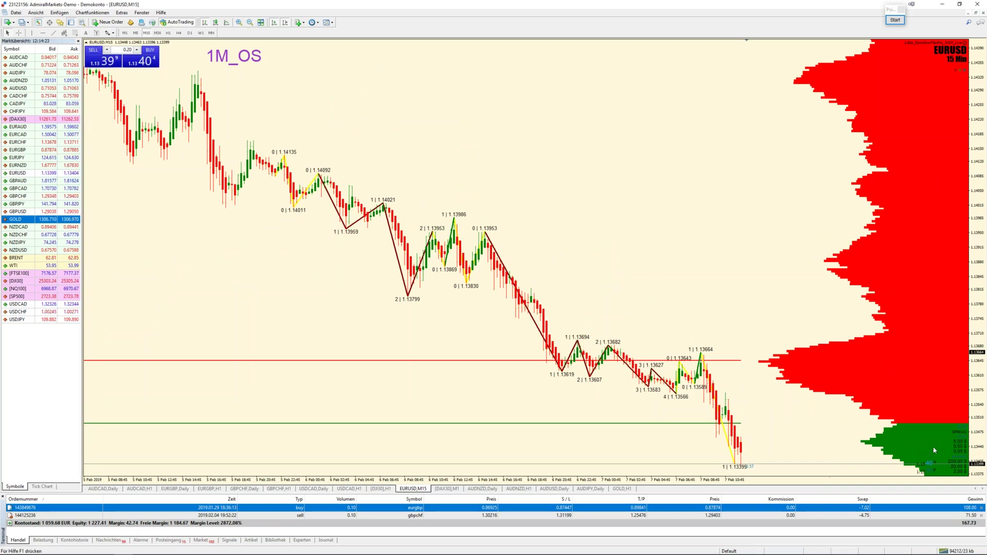
{"action": "left_click", "coordinate": [249, 23]}
{"action": "left_click", "coordinate": [250, 23]}
{"action": "left_click", "coordinate": [250, 23]}
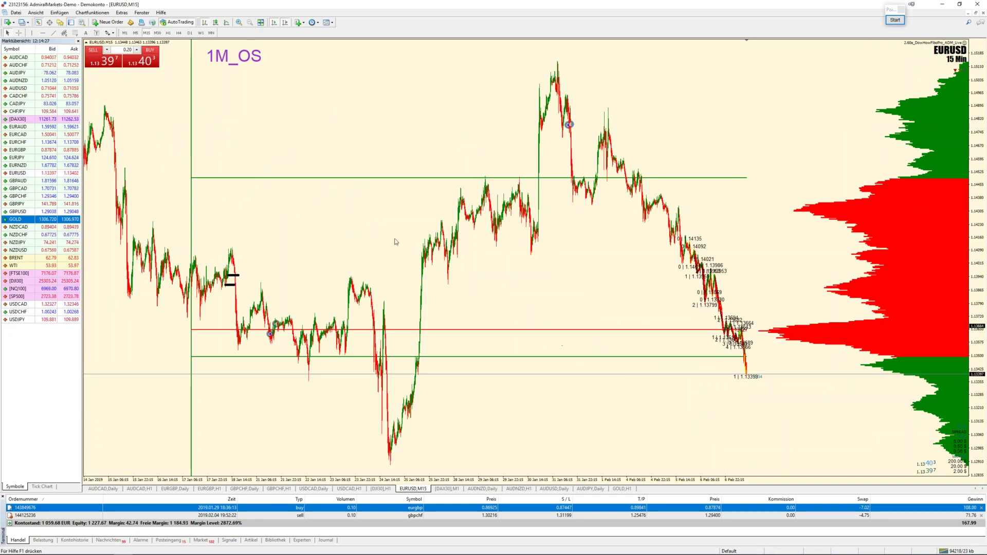
- Draw a rectangle on the EURUSD 15-minute chart around the late-January low zone, extending past the latest candles
{"action": "left_click", "coordinate": [60, 13]}
{"action": "left_click", "coordinate": [59, 12]}
{"action": "left_click", "coordinate": [59, 12]}
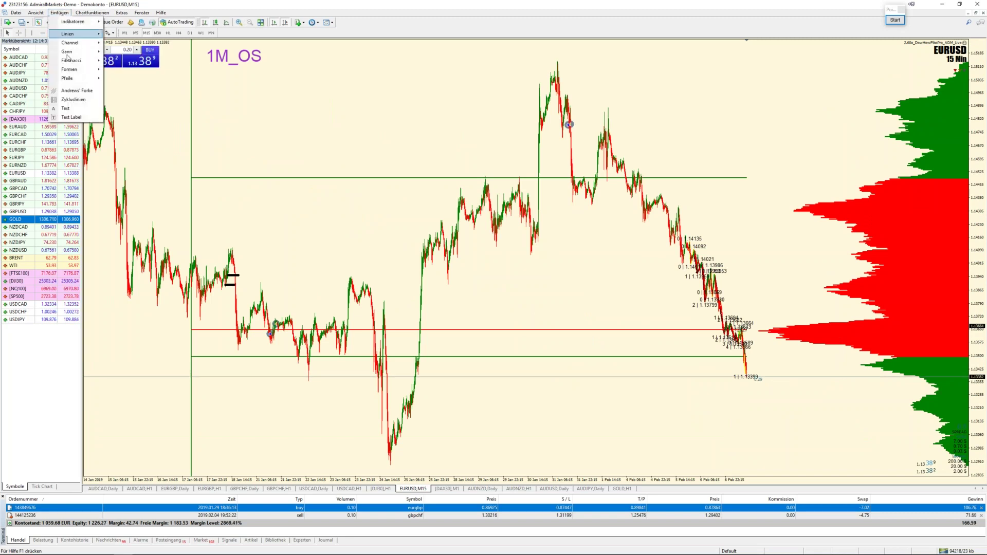
{"action": "left_click", "coordinate": [123, 69]}
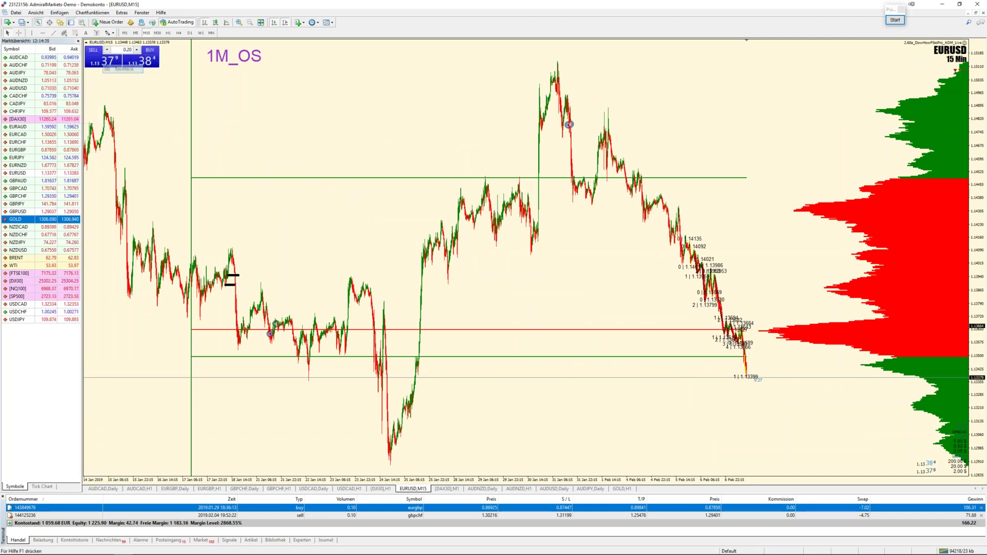
{"action": "left_click_drag", "start_coordinate": [367, 441], "coordinate": [404, 399]}
{"action": "left_click_drag", "start_coordinate": [617, 390], "coordinate": [853, 375]}
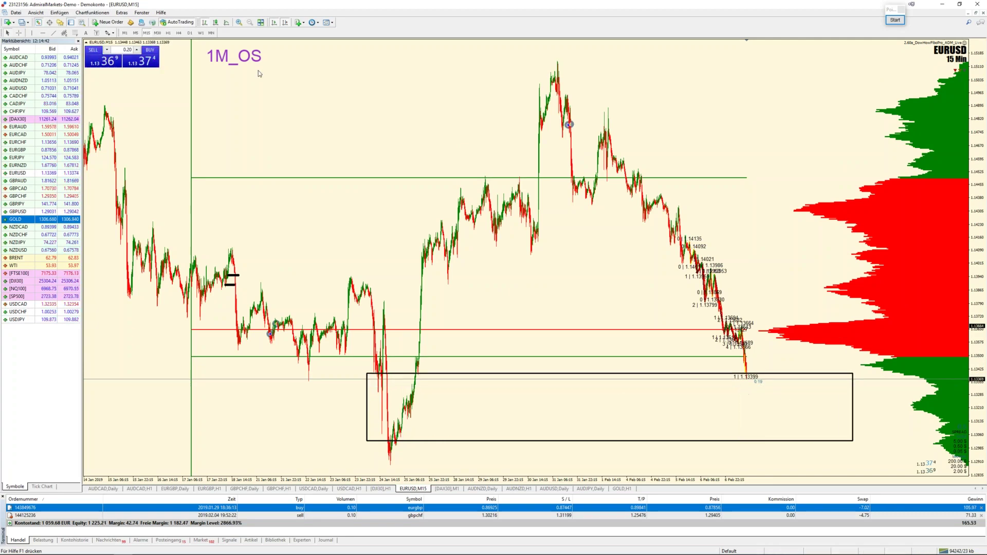
- Check the EURUSD price at the rectangle's upper edge up close on 15 minutes, and more widely on one minute
{"action": "left_click", "coordinate": [239, 23]}
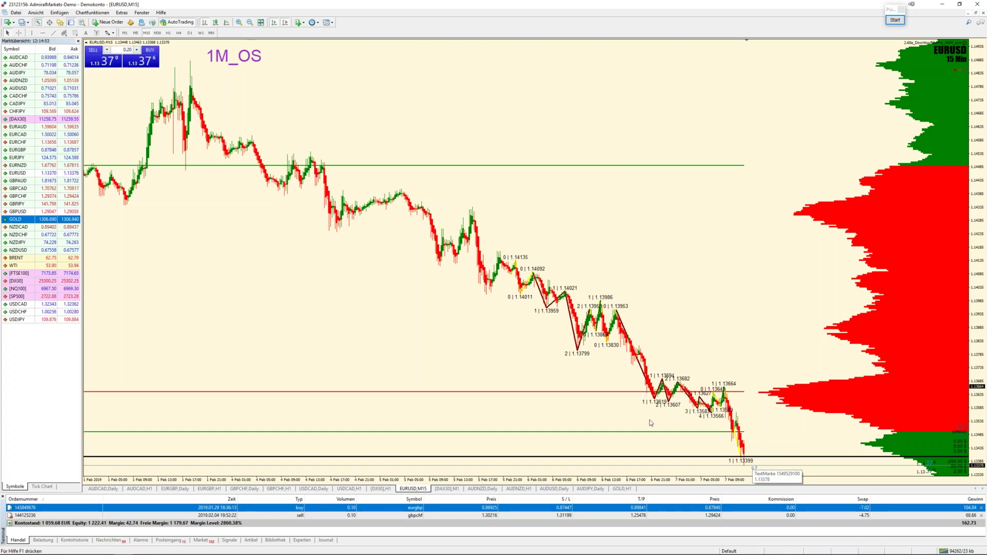
{"action": "left_click", "coordinate": [125, 32]}
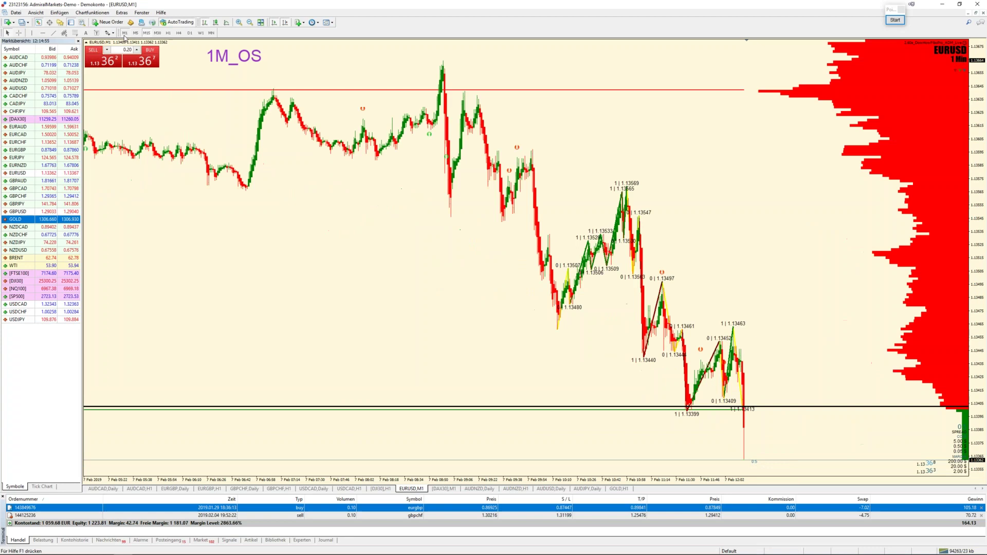
{"action": "left_click", "coordinate": [250, 23]}
{"action": "left_click", "coordinate": [250, 23]}
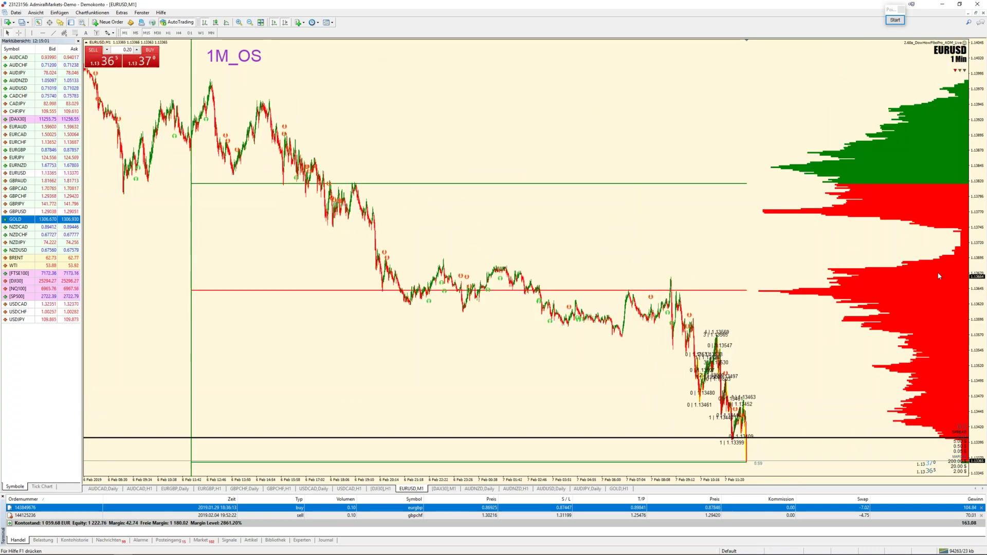
- Widen the price range of the EURUSD one-minute chart to examine the latest low beneath the zone line
{"action": "left_click_drag", "start_coordinate": [979, 288], "coordinate": [985, 348]}
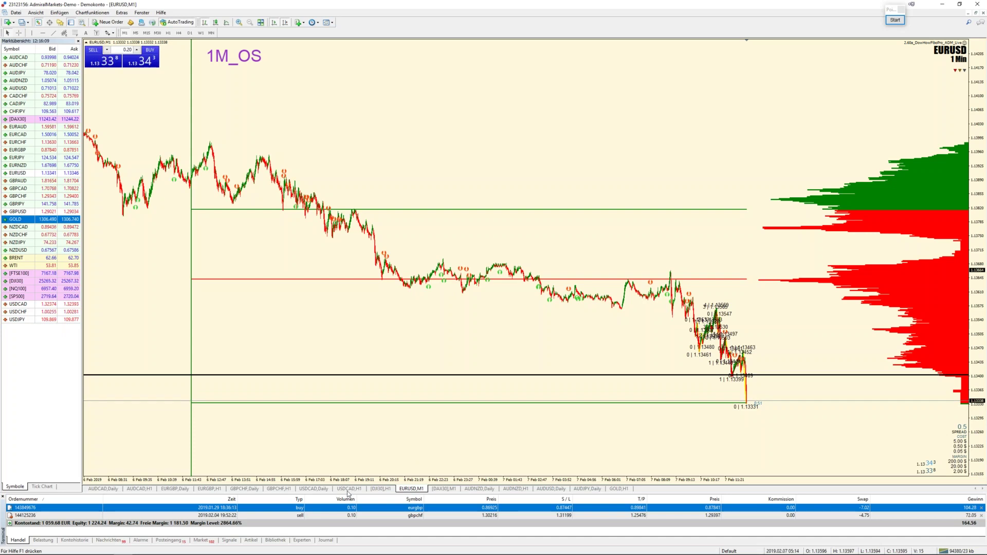
- Review the USDCAD daily chart, and examine the closed buy trade's entry, exit and latest high on the one-hour chart
{"action": "left_click", "coordinate": [313, 490]}
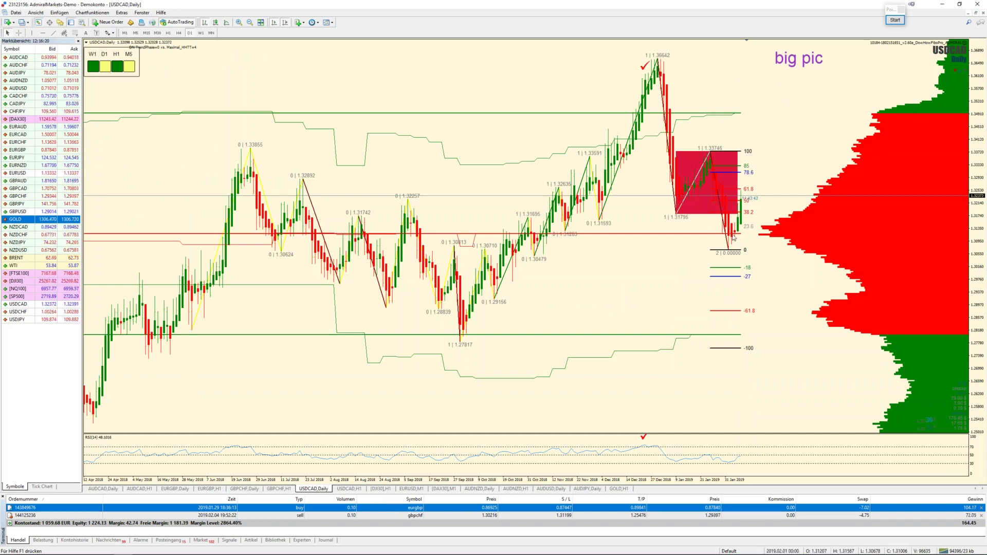
{"action": "mouse_move", "coordinate": [734, 238]}
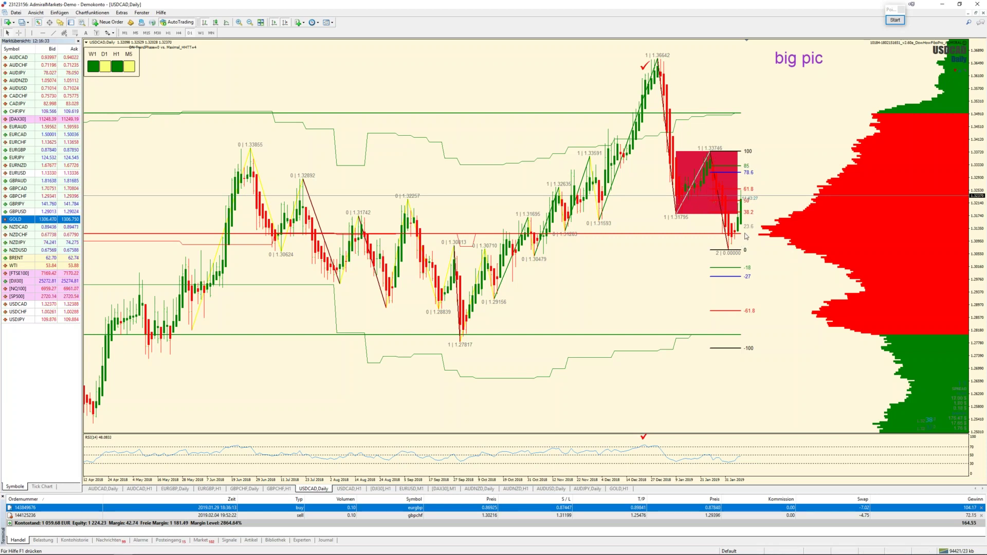
{"action": "left_click", "coordinate": [346, 489]}
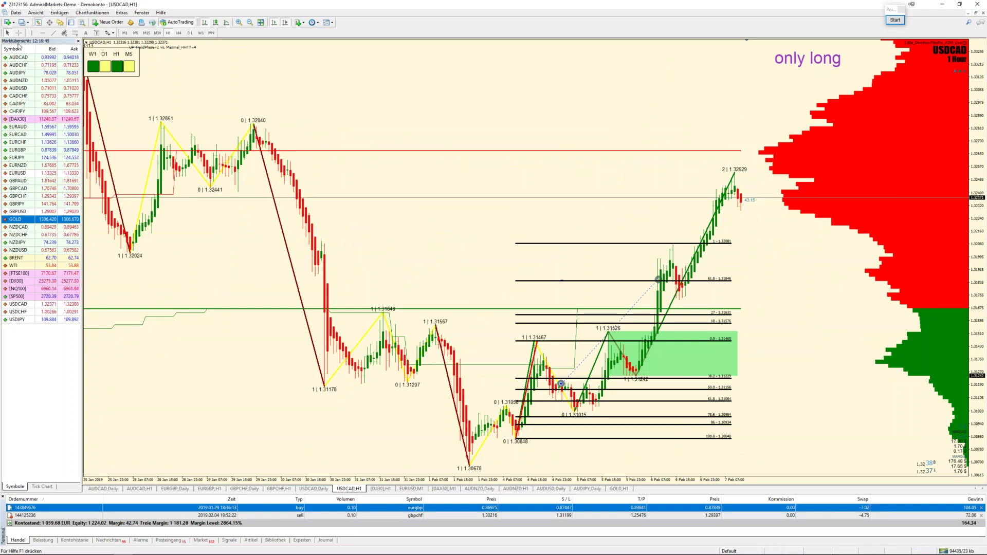
{"action": "middle_click", "coordinate": [581, 406]}
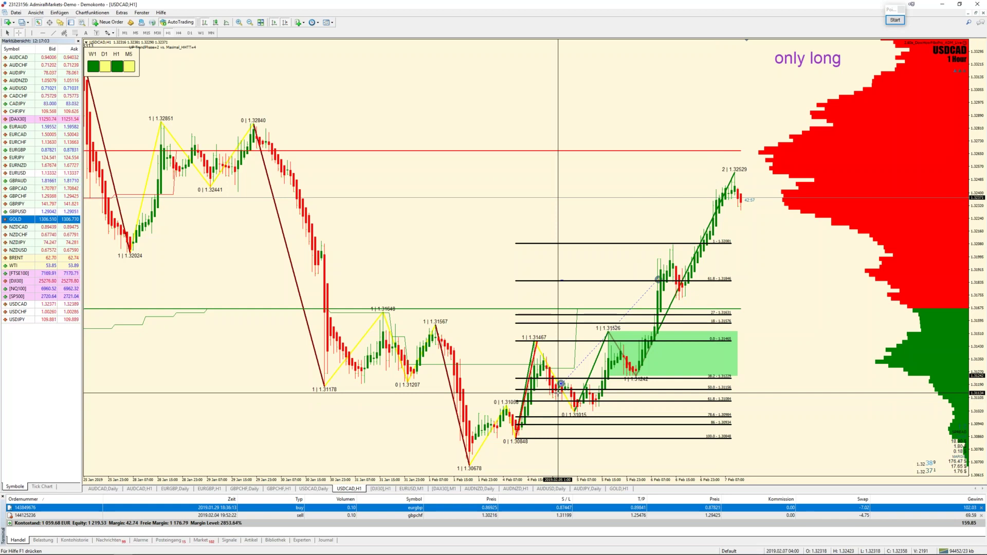
{"action": "mouse_move", "coordinate": [561, 384]}
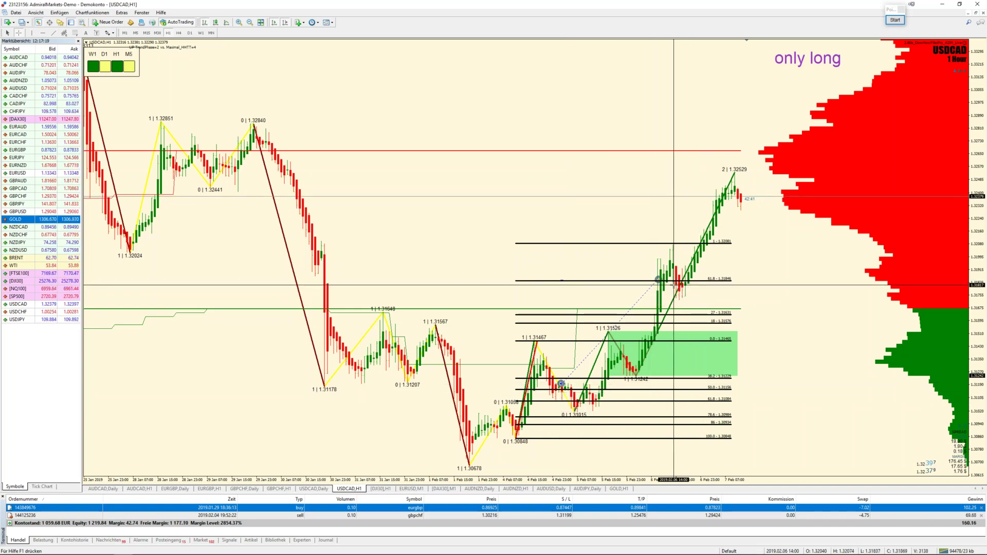
{"action": "mouse_move", "coordinate": [659, 281]}
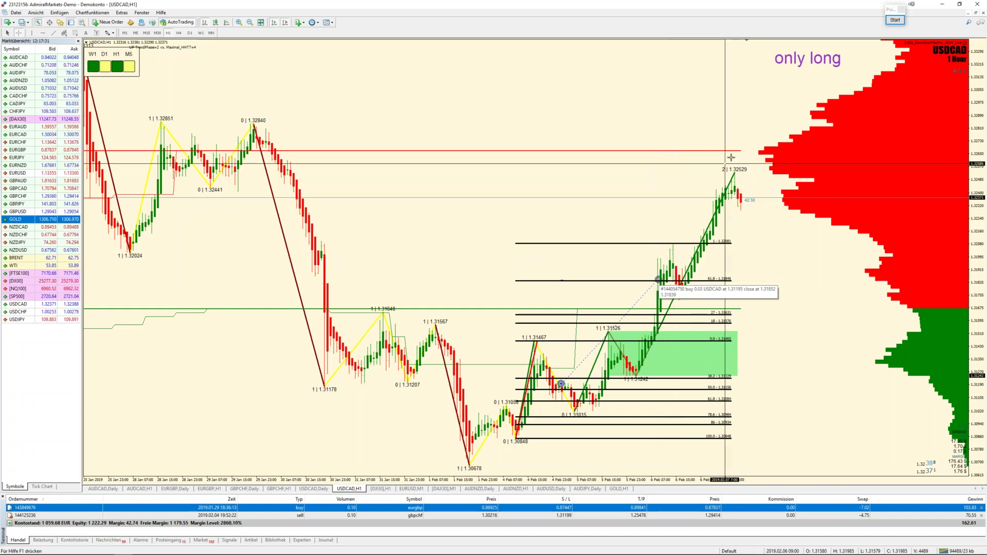
{"action": "mouse_move", "coordinate": [737, 151]}
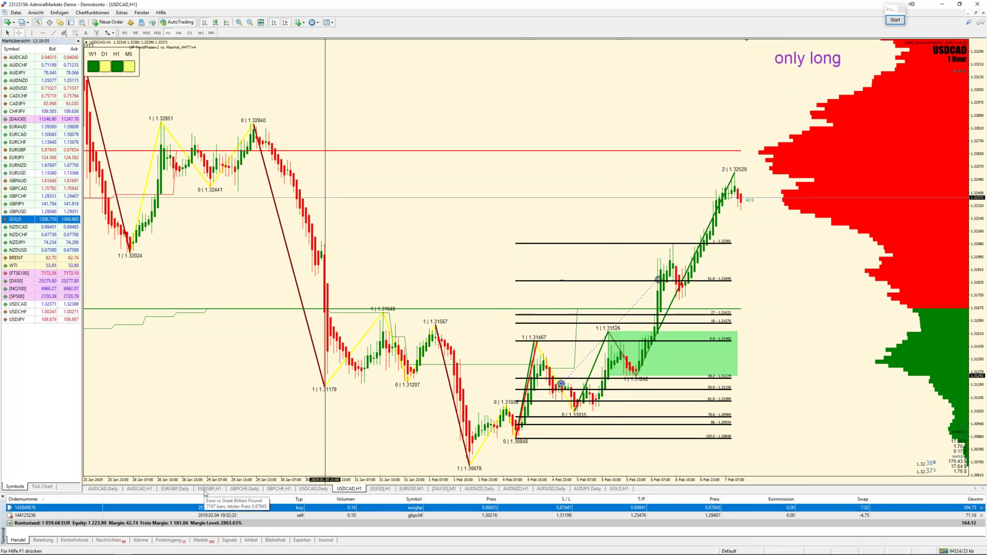
- Review EURGBP on the daily and one-hour charts, checking the open buy position's stop loss and take profit against recent price action
{"action": "left_click", "coordinate": [177, 489]}
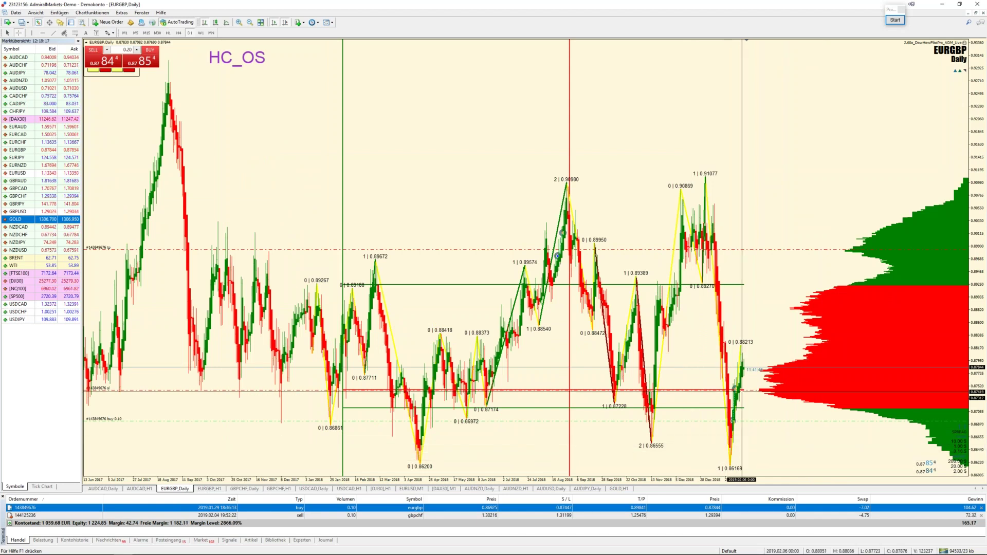
{"action": "left_click", "coordinate": [210, 489]}
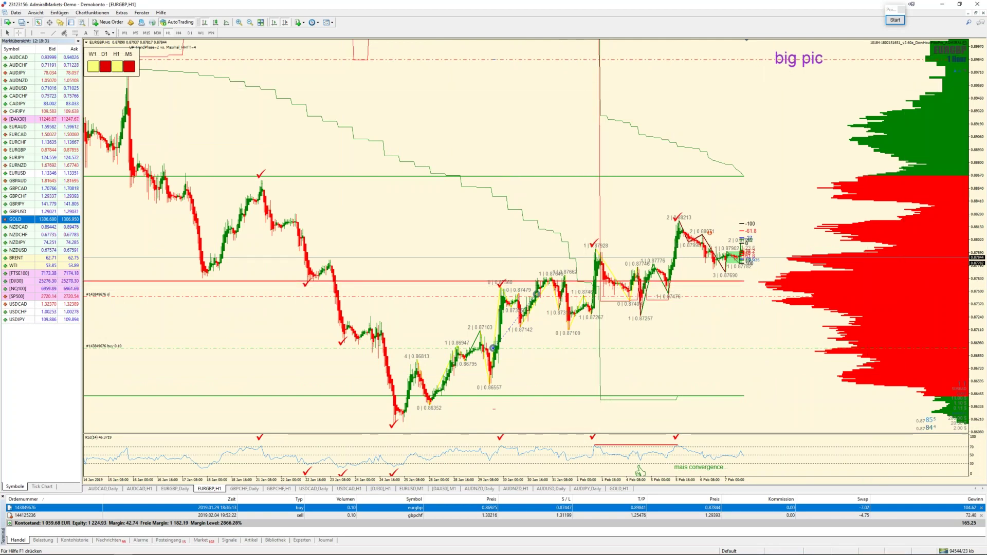
{"action": "left_click_drag", "start_coordinate": [980, 101], "coordinate": [628, 137]}
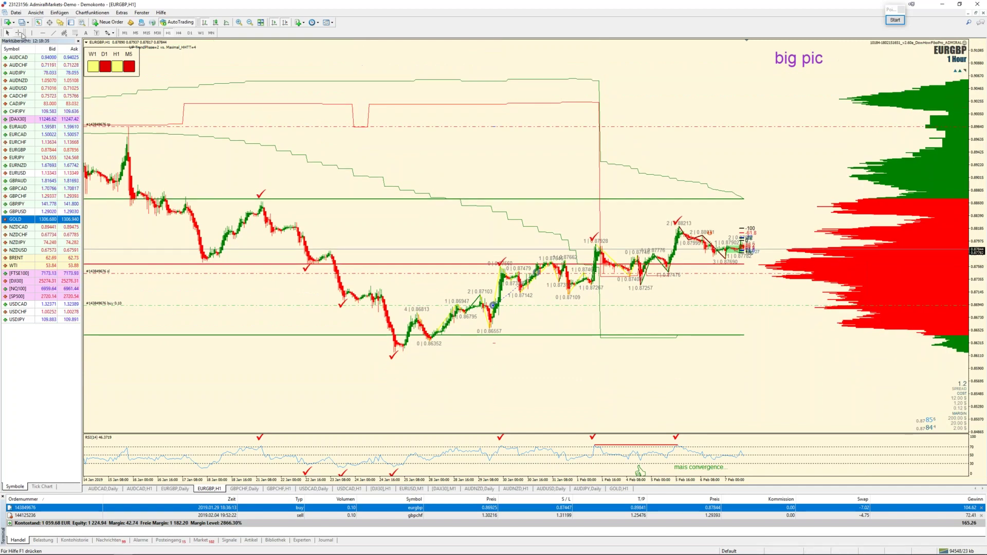
{"action": "mouse_move", "coordinate": [598, 102]}
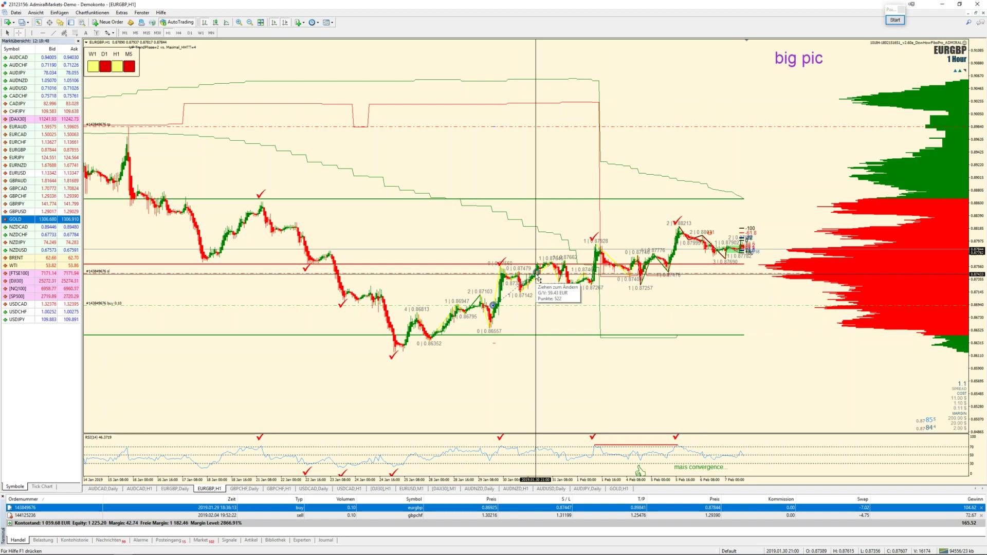
{"action": "left_click_drag", "start_coordinate": [536, 274], "coordinate": [735, 282]}
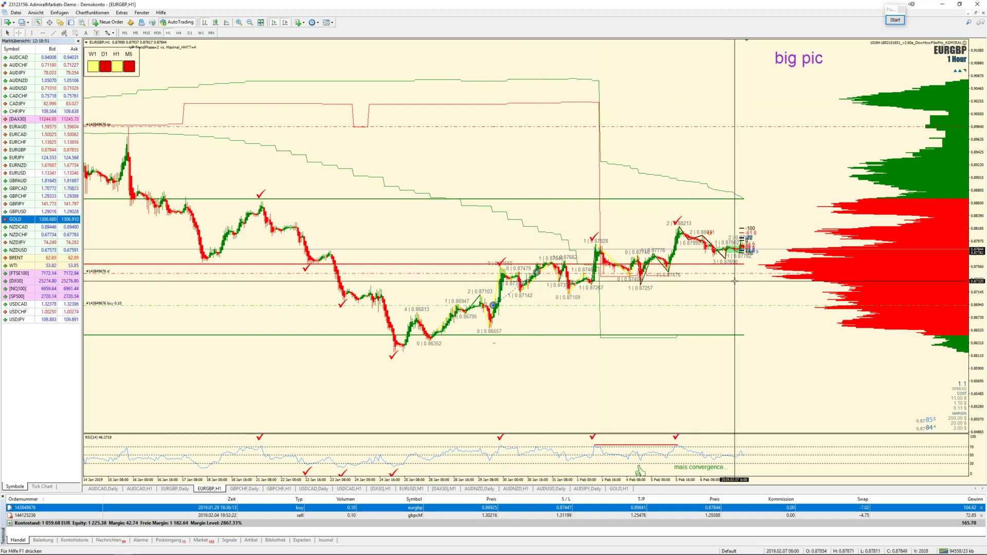
{"action": "left_click_drag", "start_coordinate": [735, 281], "coordinate": [603, 265]}
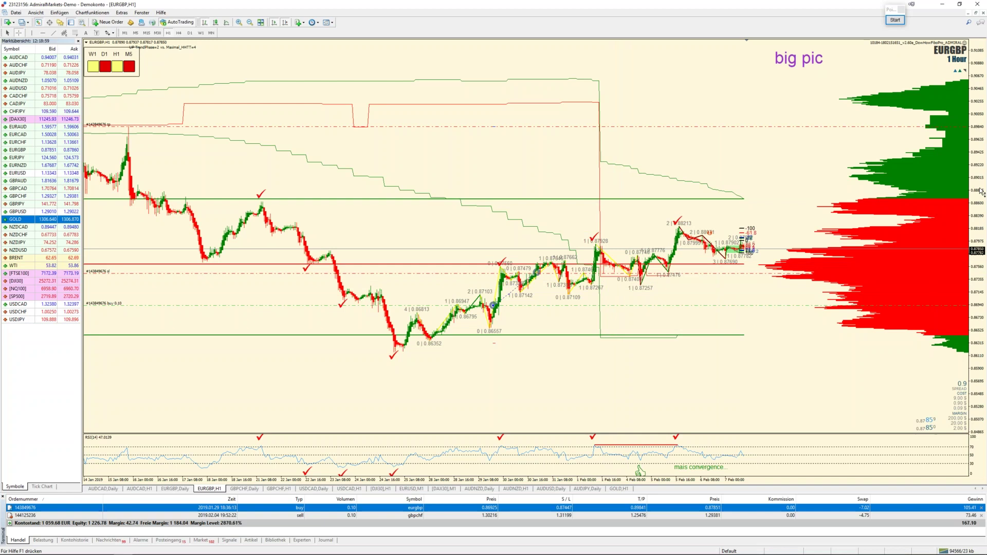
{"action": "left_click_drag", "start_coordinate": [981, 198], "coordinate": [980, 141]}
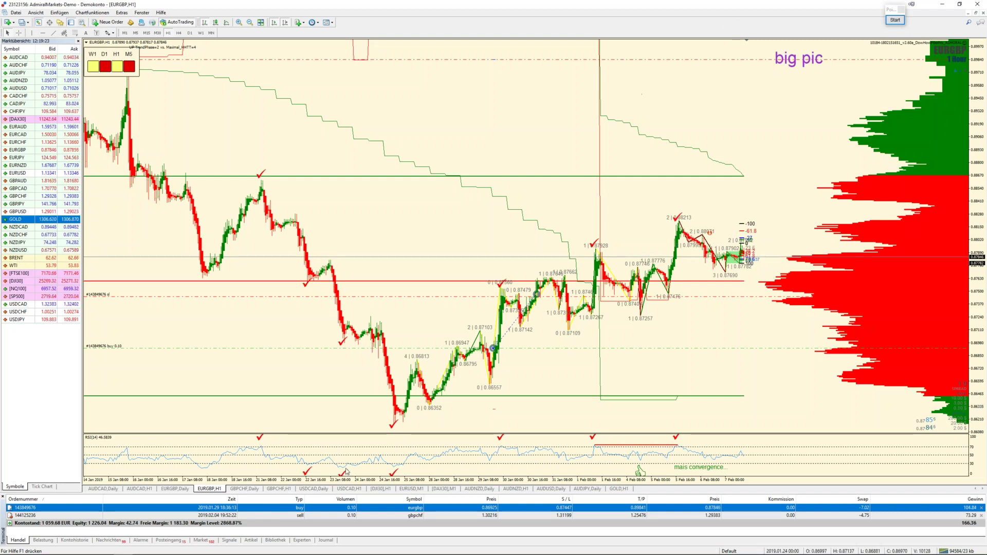
- Review GBPCHF on the daily chart and examine its recent decline on the one-hour chart
{"action": "left_click", "coordinate": [247, 490]}
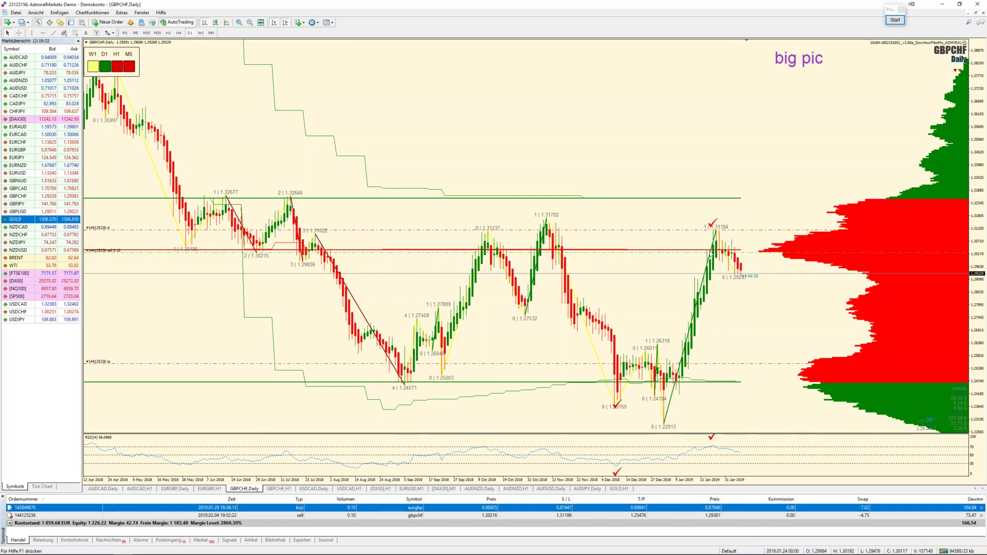
{"action": "mouse_move", "coordinate": [720, 249]}
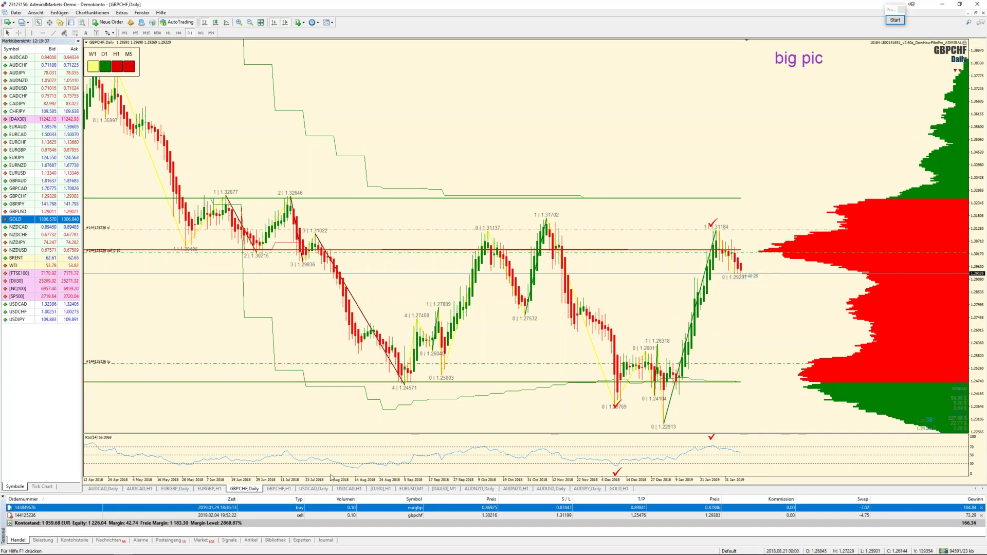
{"action": "left_click", "coordinate": [278, 489]}
{"action": "middle_click", "coordinate": [774, 258]}
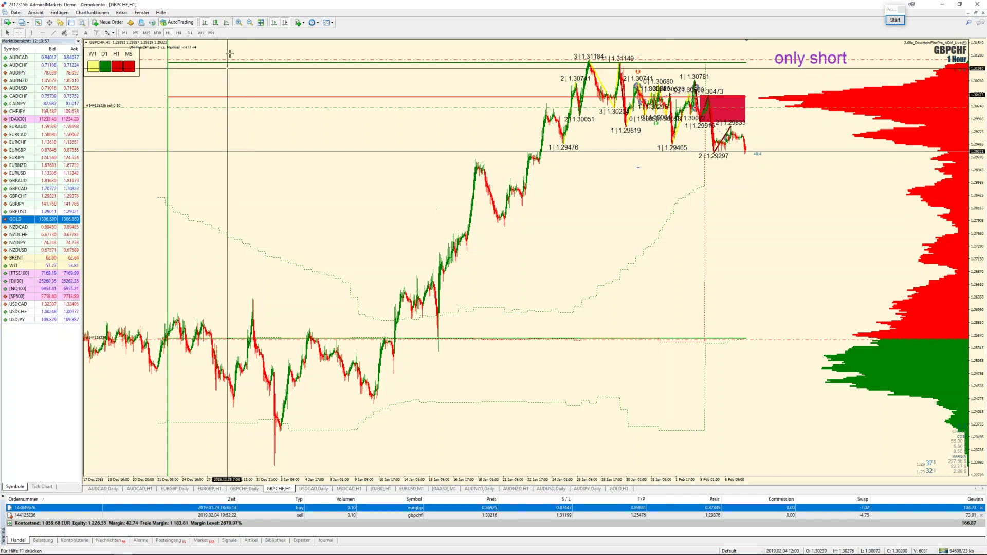
- Examine the GBPCHF one-hour downtrend in close and wide views, and set the sell position's stop loss to 1.30546
{"action": "left_click", "coordinate": [239, 22]}
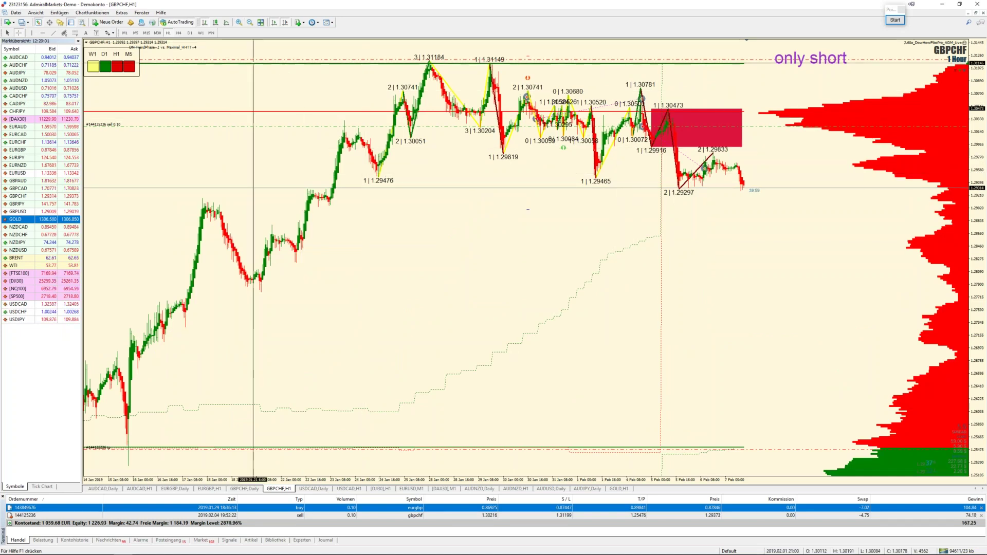
{"action": "key", "text": "plus"}
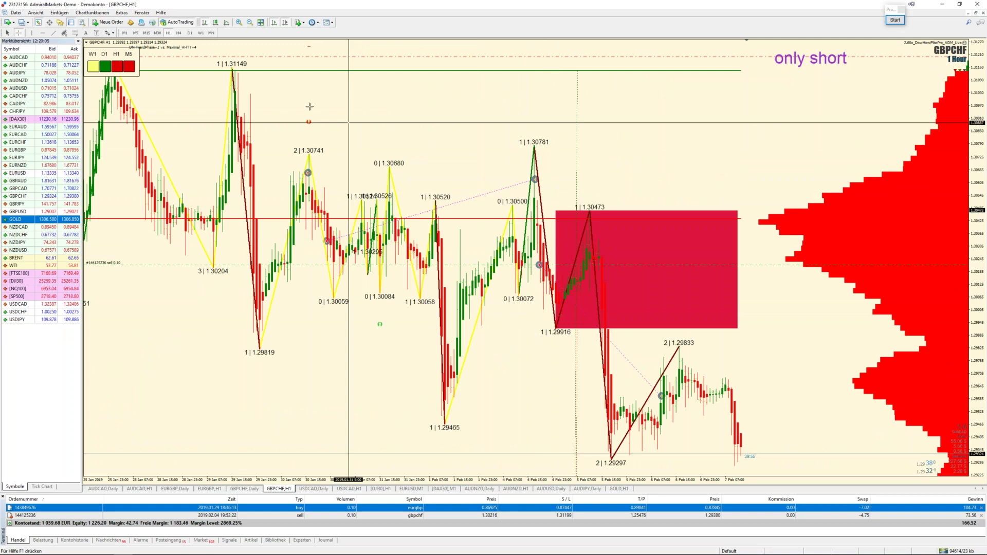
{"action": "left_click", "coordinate": [249, 22]}
{"action": "left_click", "coordinate": [250, 22]}
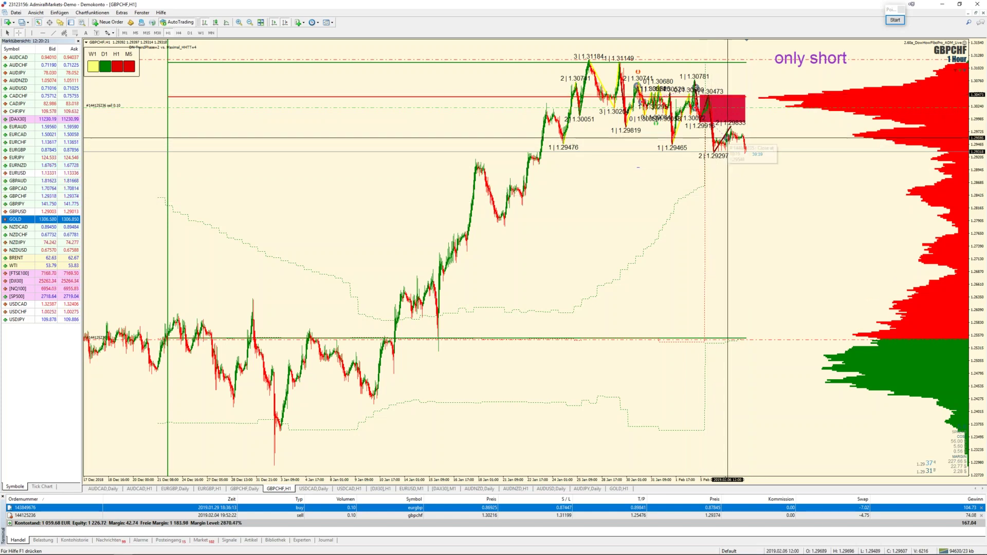
{"action": "mouse_move", "coordinate": [727, 137]}
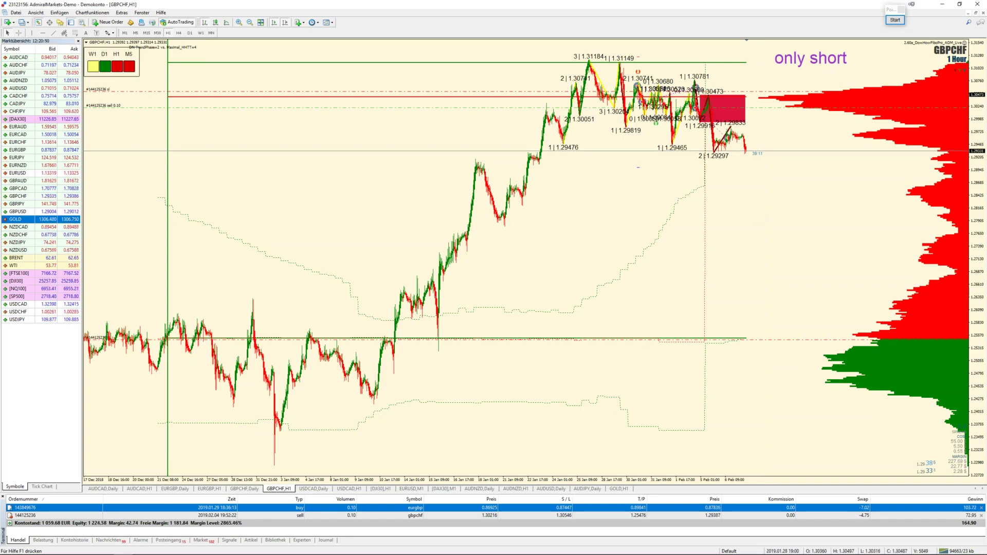
- Draw a rectangle on the AUDUSD daily chart around the September–October low zone, about 0.7035 to 0.7118, extending past the latest candles
{"action": "left_click", "coordinate": [551, 490]}
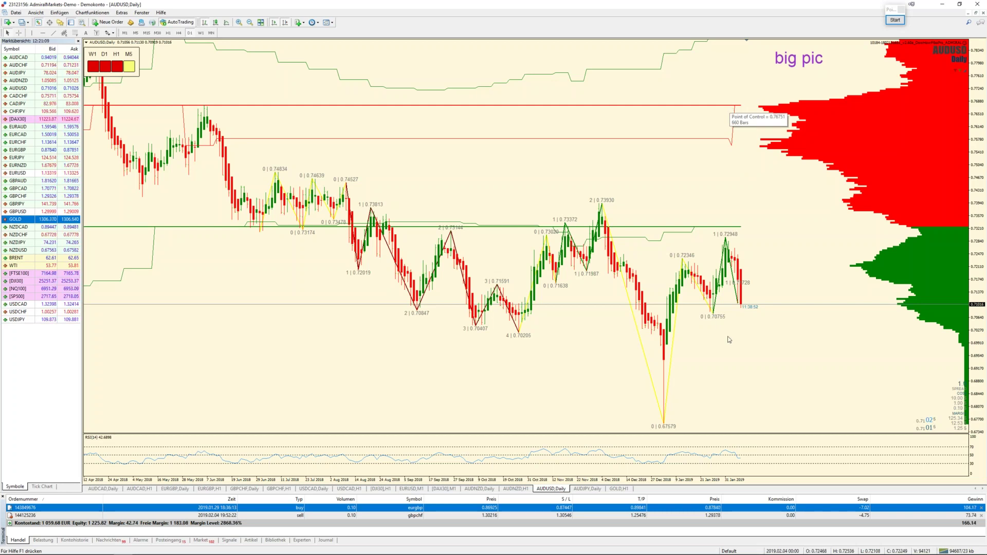
{"action": "left_click", "coordinate": [60, 13]}
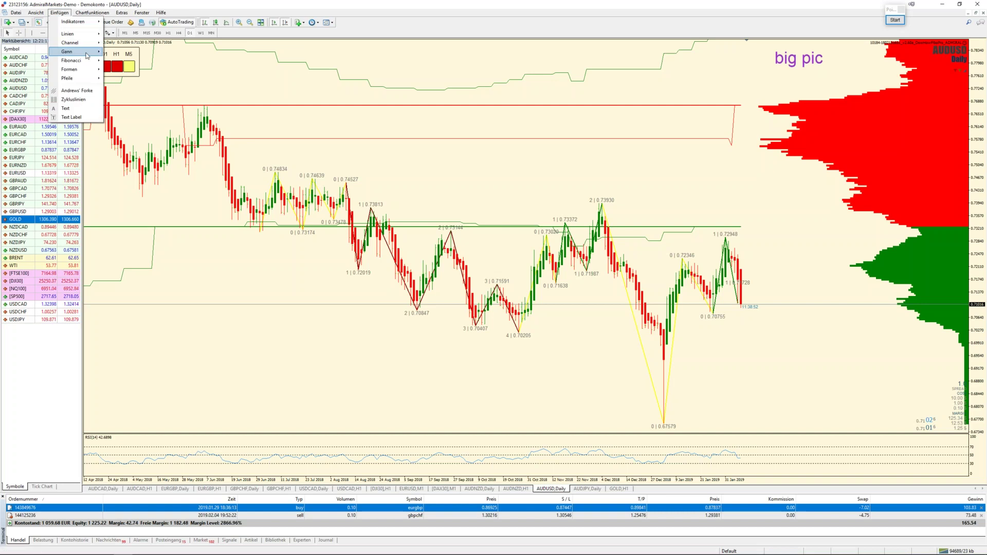
{"action": "mouse_move", "coordinate": [90, 68]}
{"action": "left_click", "coordinate": [124, 70]}
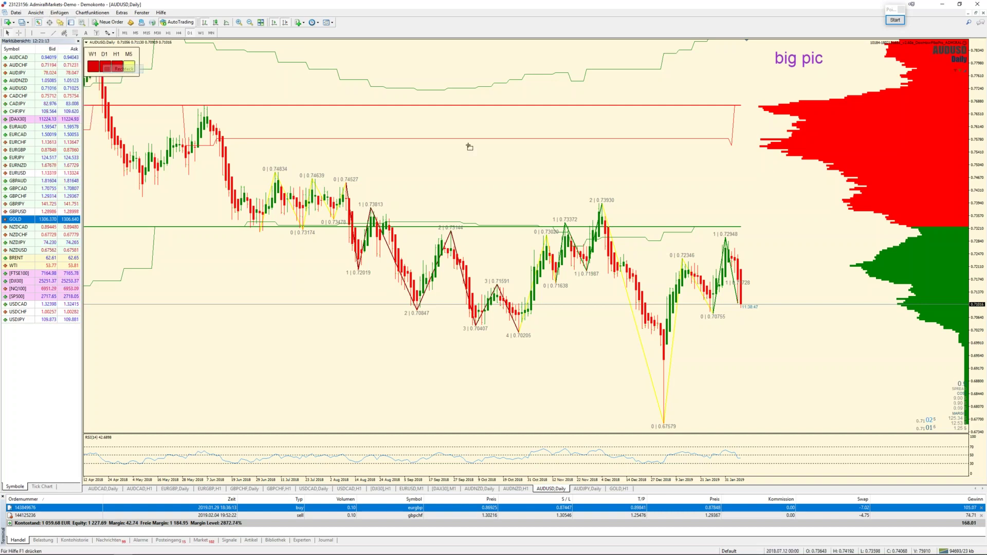
{"action": "mouse_move", "coordinate": [441, 328]}
{"action": "left_mouse_down"}
{"action": "mouse_move", "coordinate": [740, 316]}
{"action": "mouse_move", "coordinate": [815, 299]}
{"action": "left_mouse_up"}
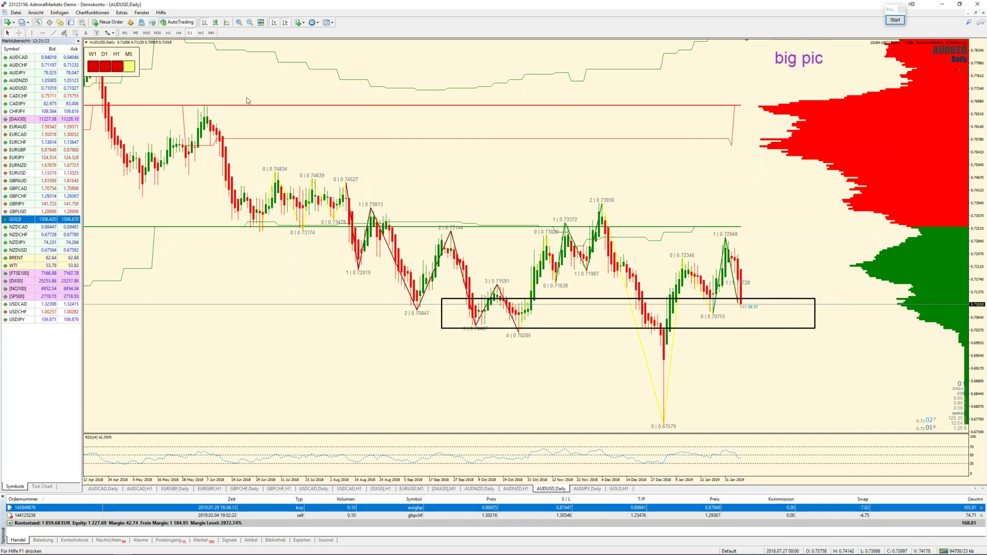
- Examine AUDUSD on the one-hour timeframe, comparing the latest decline with the marked zone and earlier price history
{"action": "left_click", "coordinate": [168, 32]}
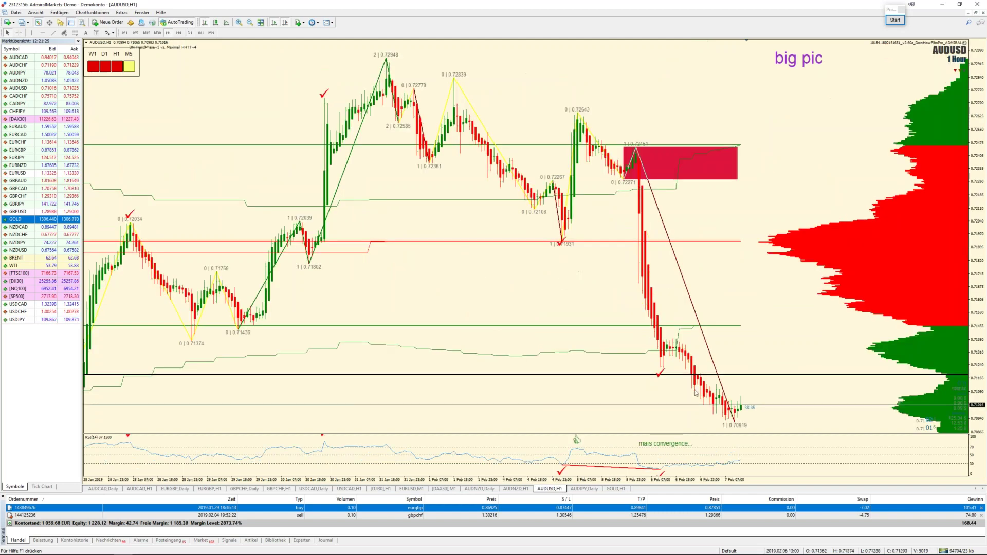
{"action": "left_click", "coordinate": [249, 22]}
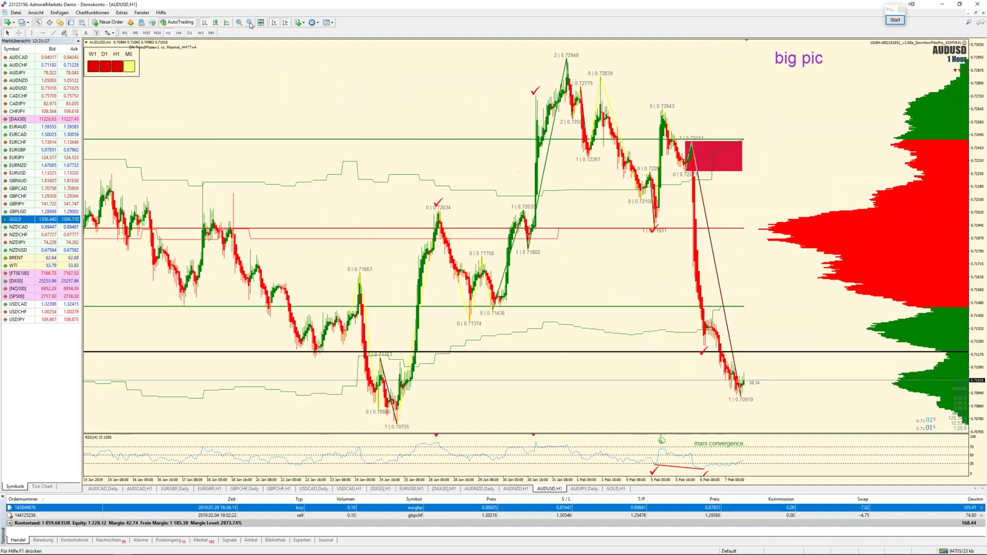
{"action": "key", "text": "minus"}
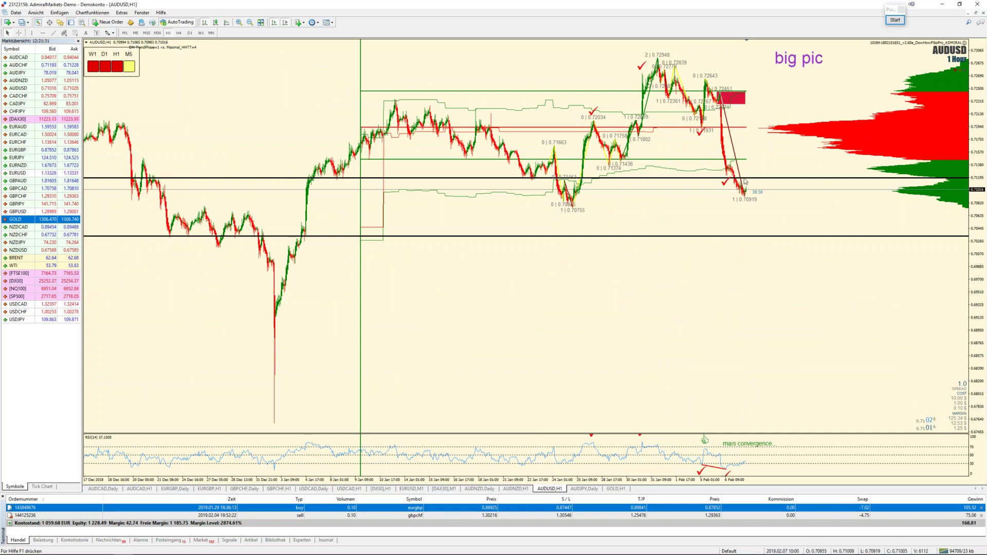
{"action": "mouse_move", "coordinate": [746, 130]}
{"action": "left_click", "coordinate": [239, 23]}
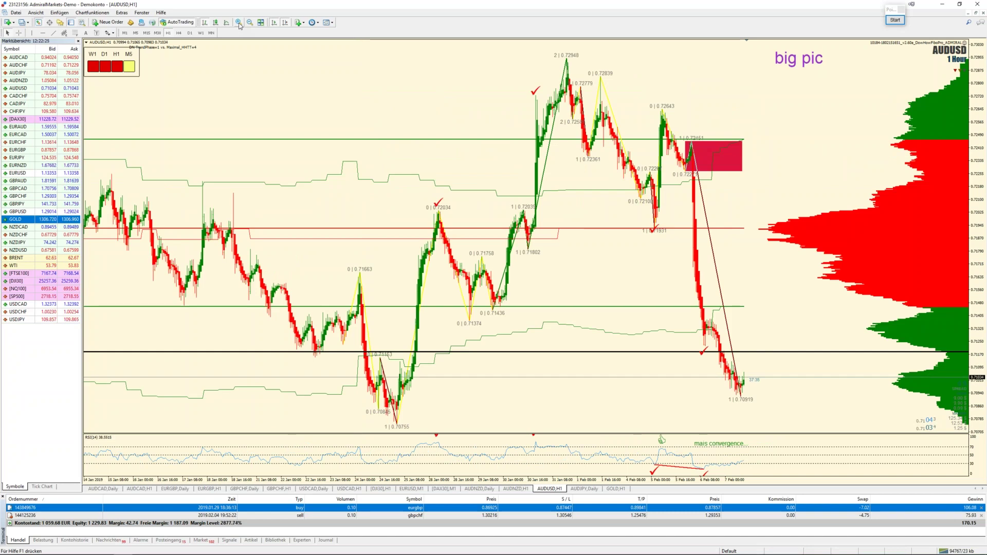